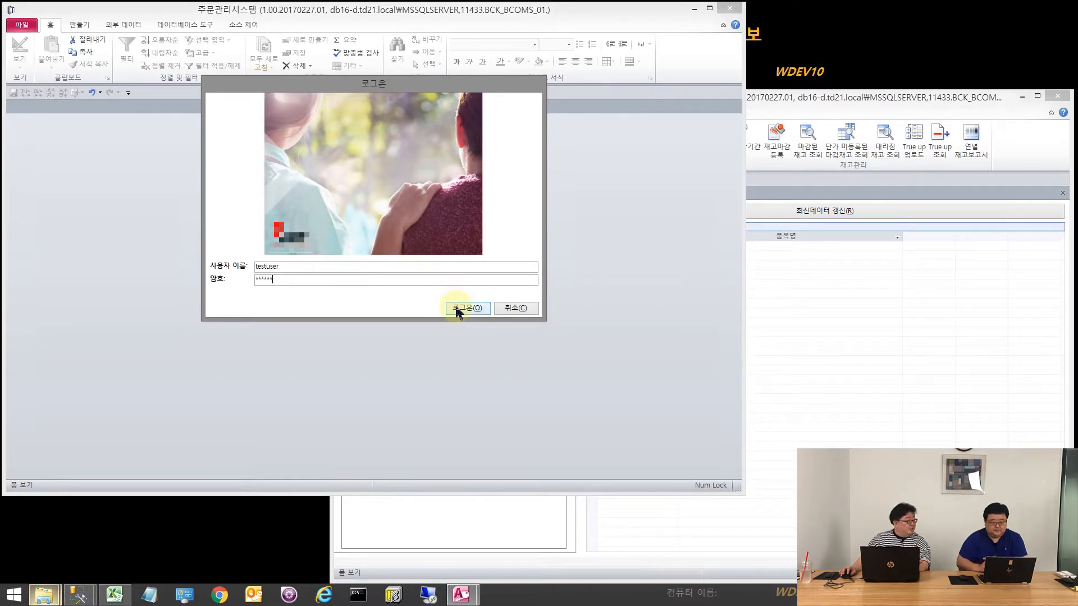
- Log on to the order management system with the entered credentials and close the notices form
left_click(475, 308)
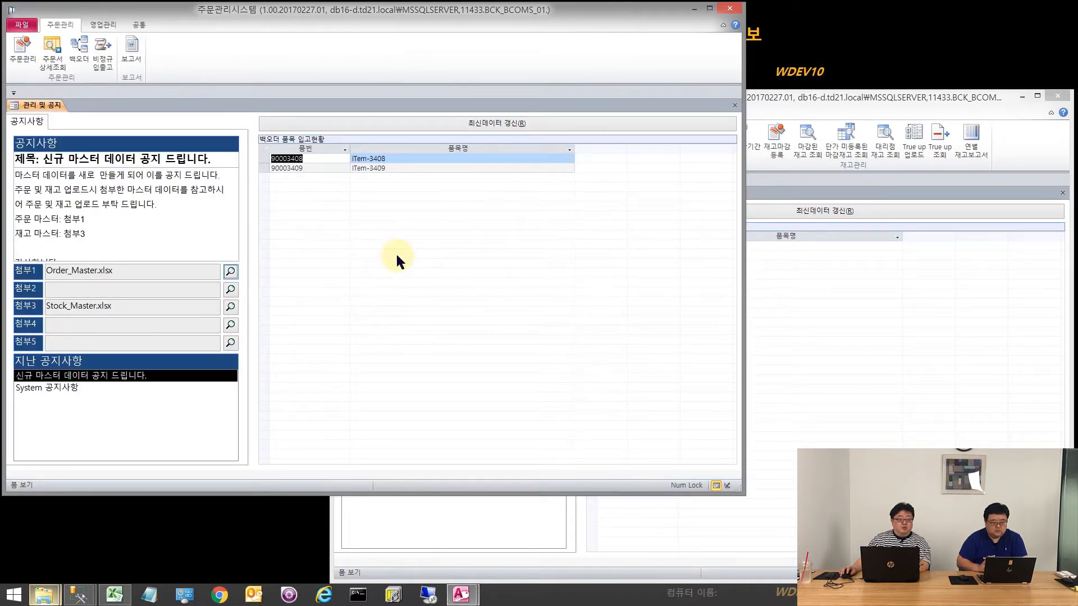
middle_click(48, 104)
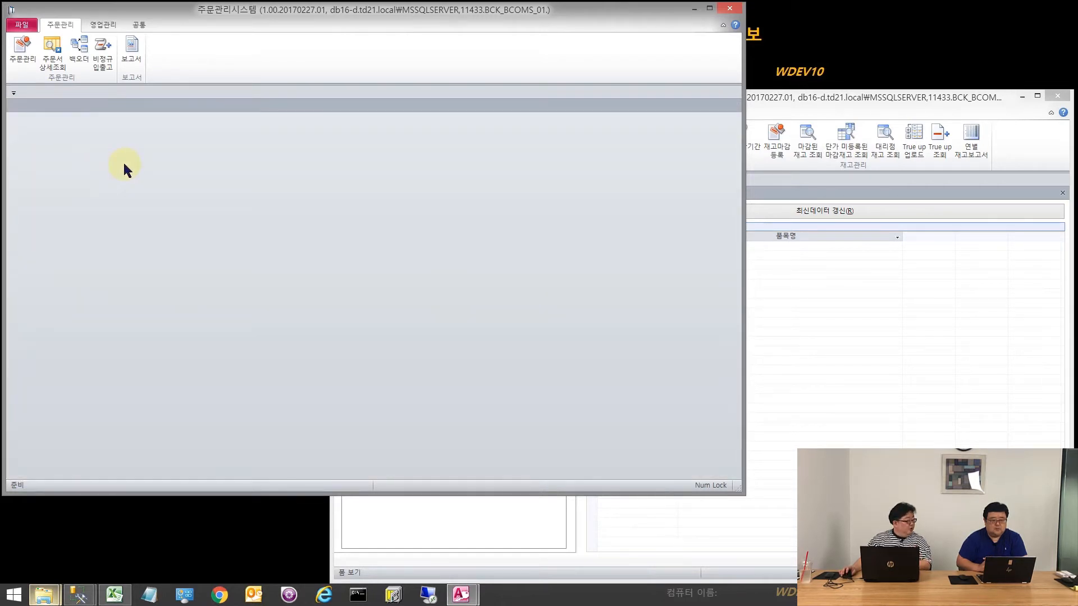
- List all orders in the order inquiry form (주문서 조회) without search conditions and start a new order record
left_click(25, 49)
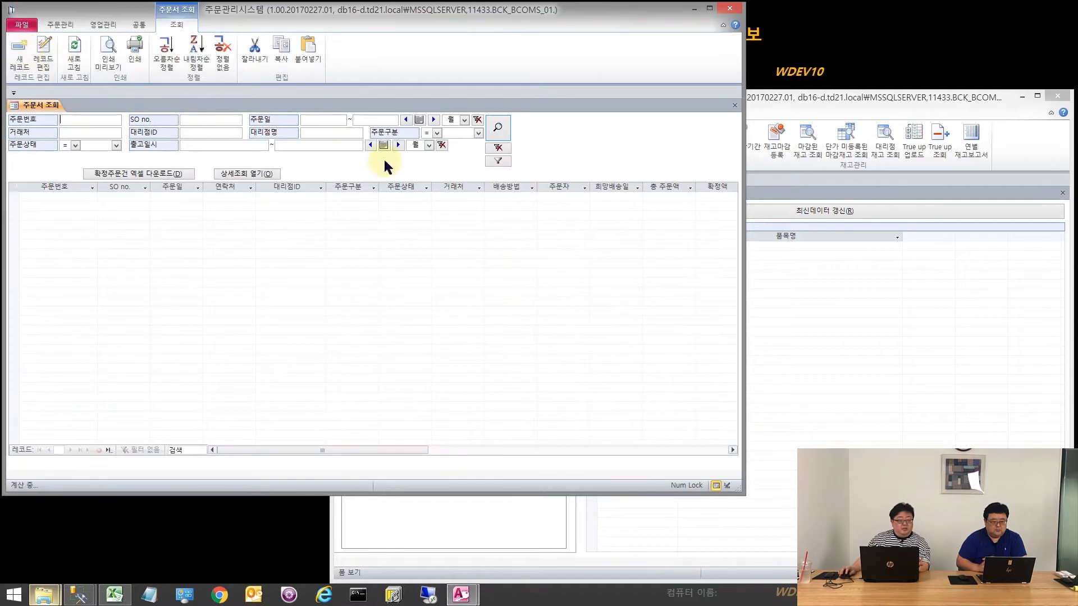
left_click(499, 128)
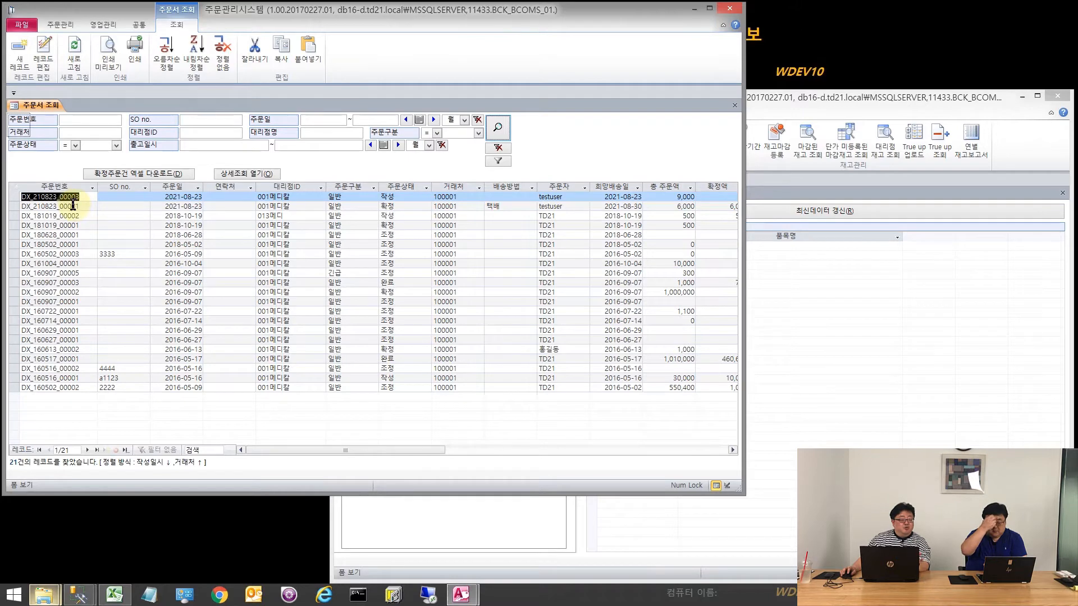
left_click(19, 56)
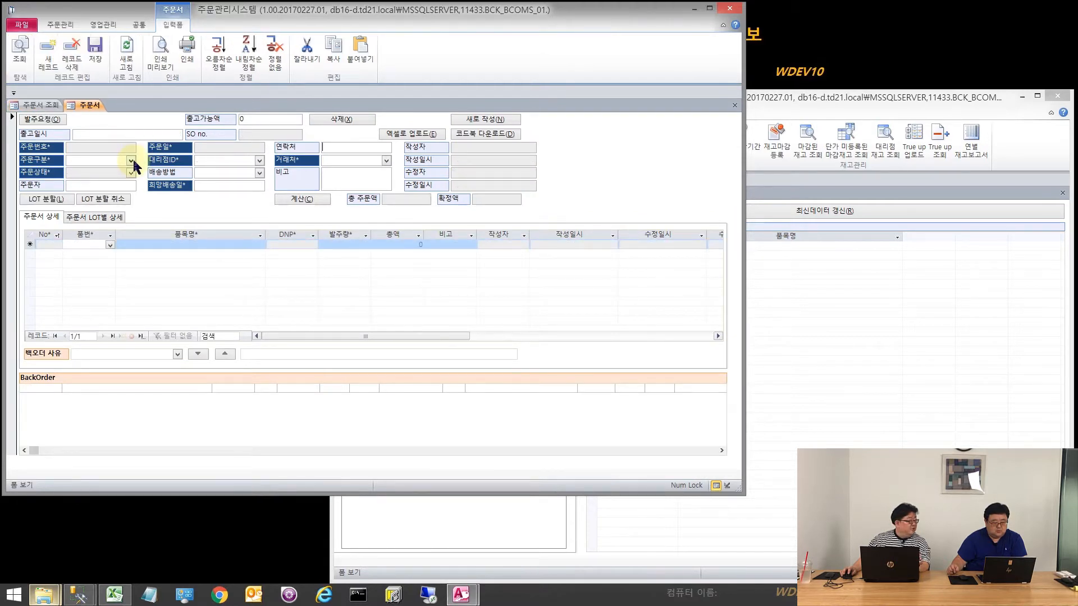
- Fill in and save the order header with order type 일반, dealer 001메디칼, the listed customer account, and desired delivery date 2021-08-23
left_click(133, 161)
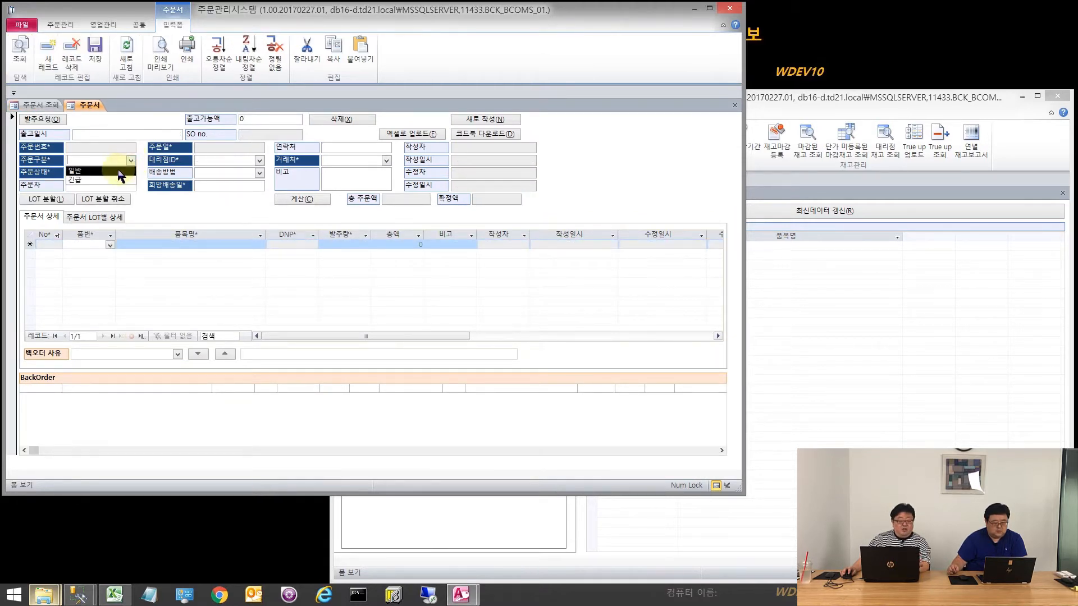
left_click(258, 162)
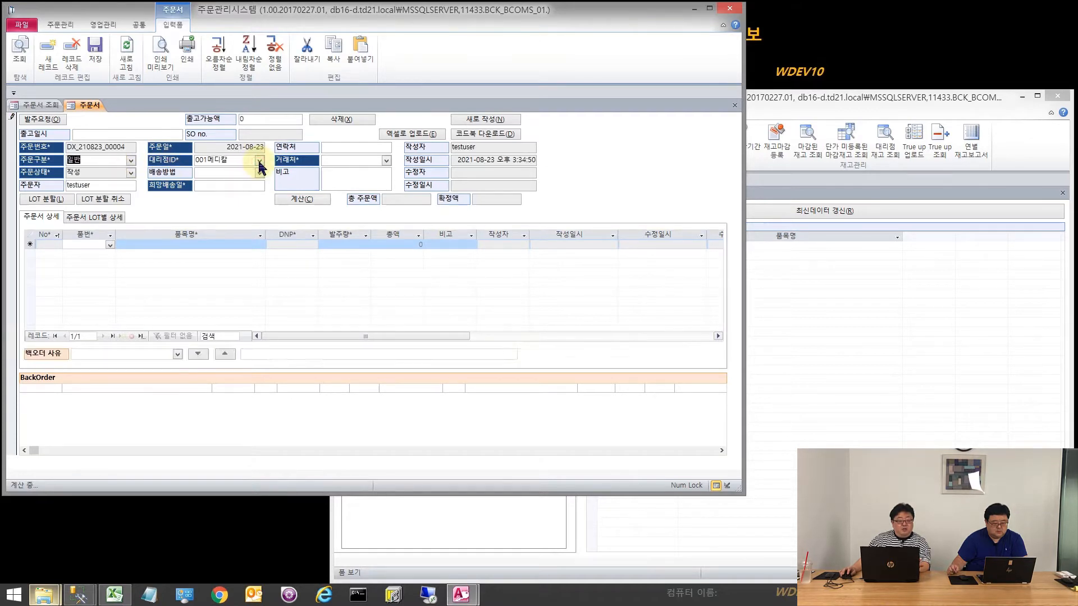
left_click(259, 162)
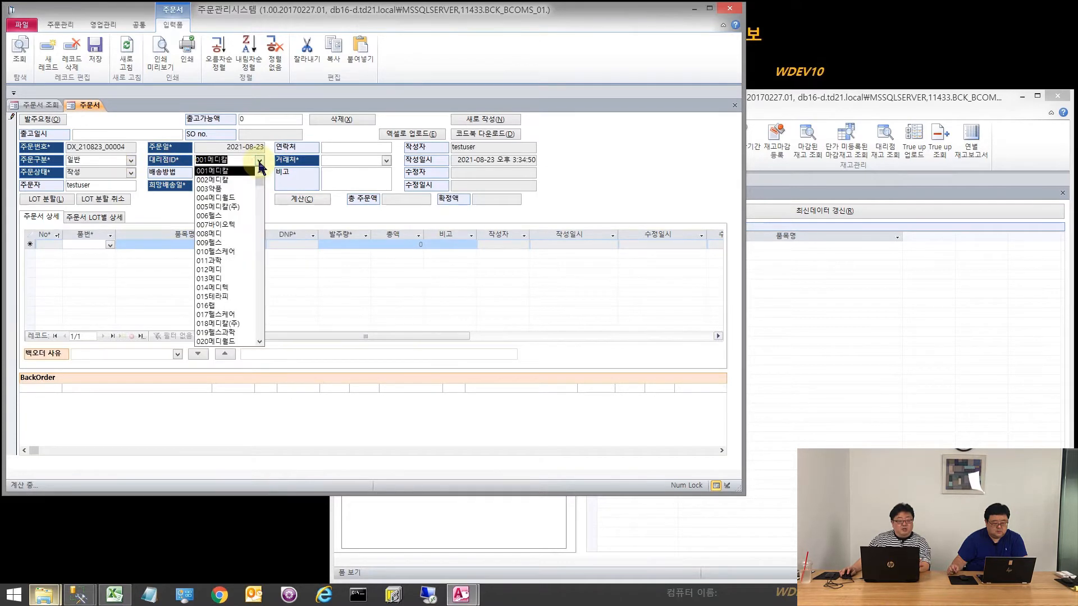
left_click(386, 162)
left_click(356, 172)
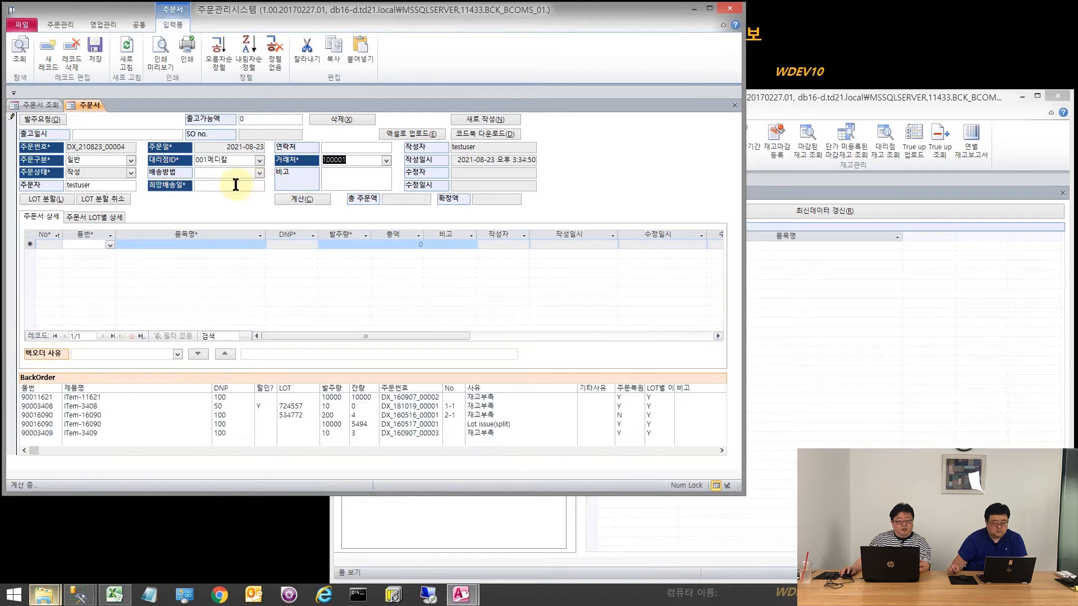
left_click(235, 185)
key("ctrl+semicolon")
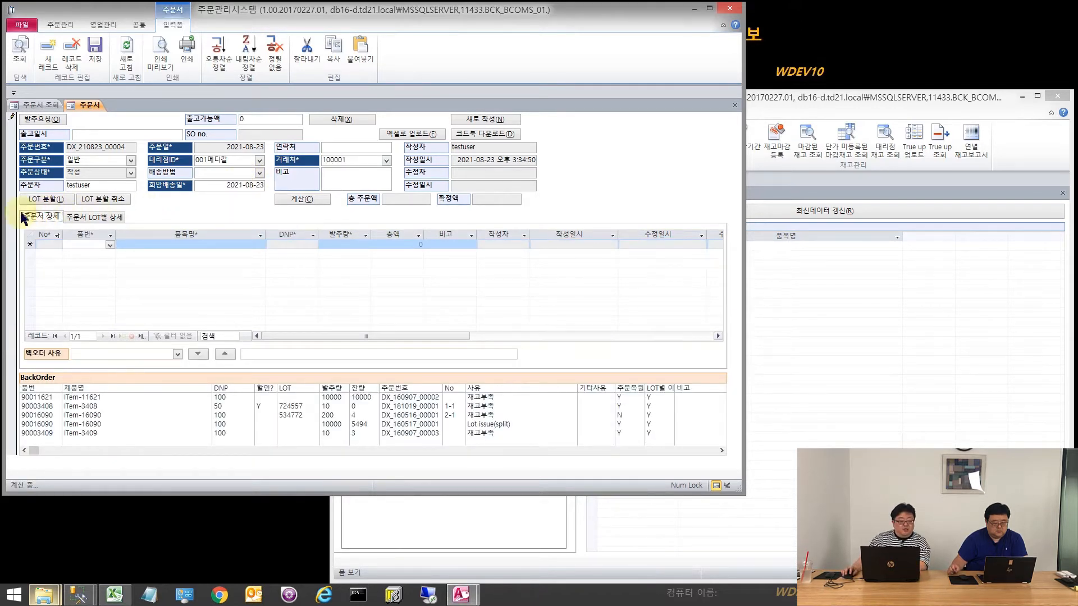
left_click(105, 200)
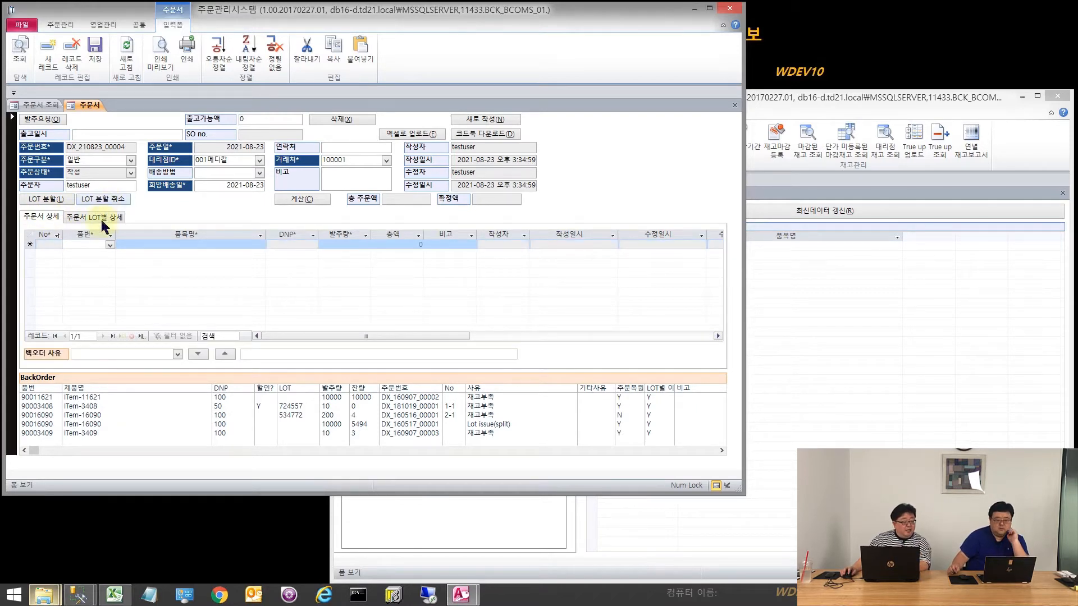
- Add item 90000003 (ITem-3) as the first order detail line with an order quantity of 60
left_click(86, 245)
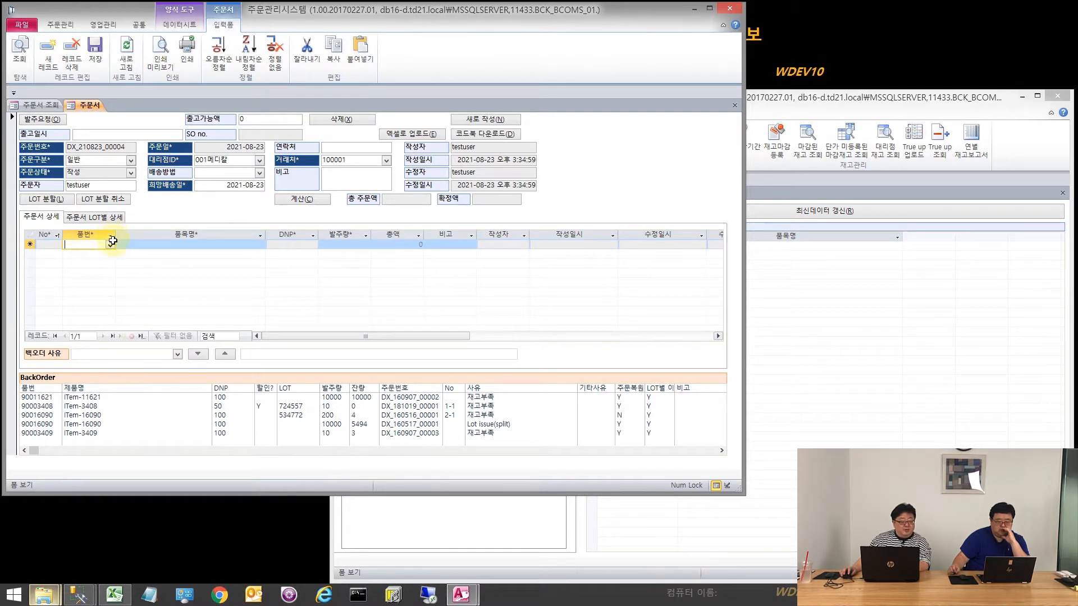
left_click(110, 244)
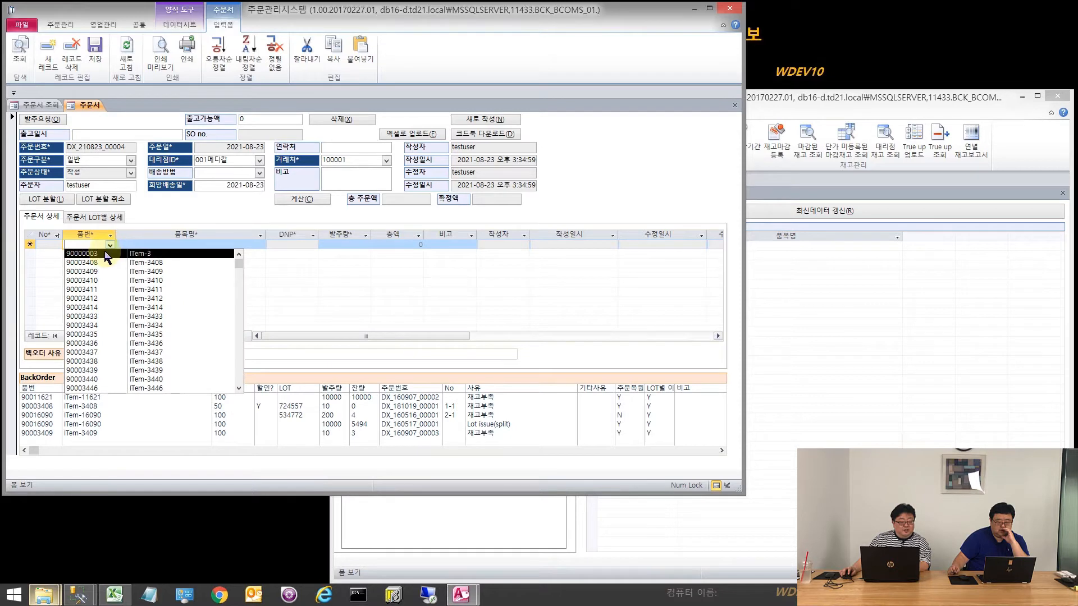
left_click(106, 253)
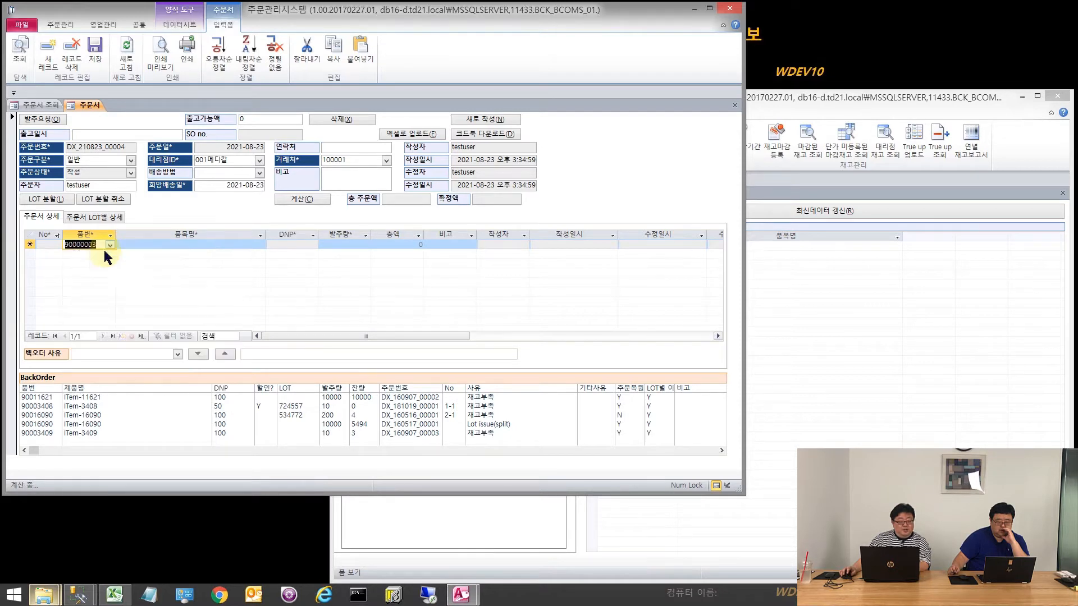
left_click(360, 246)
type("6")
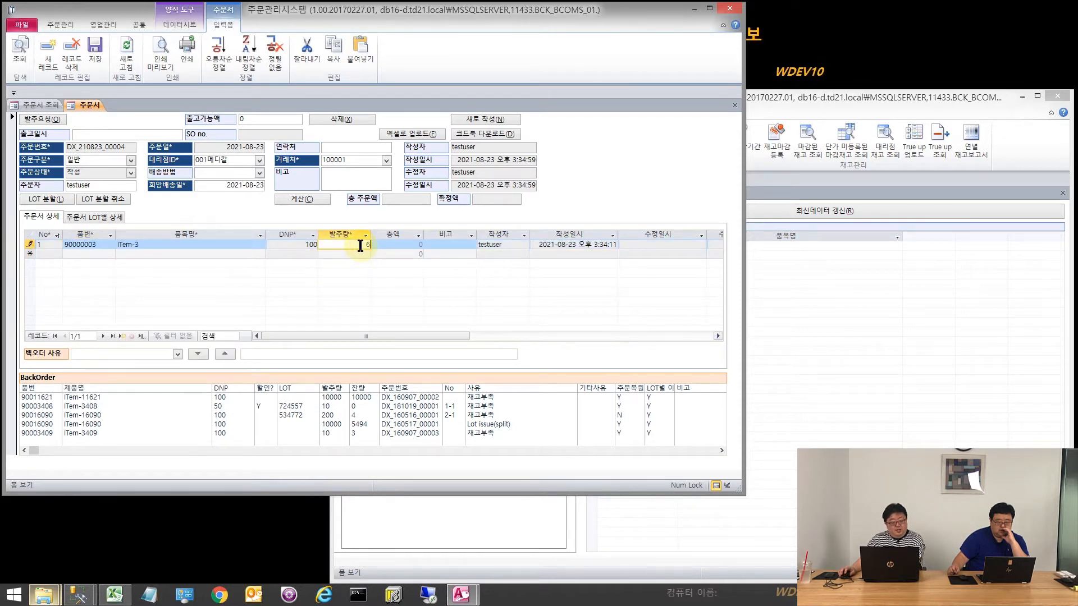
type("0")
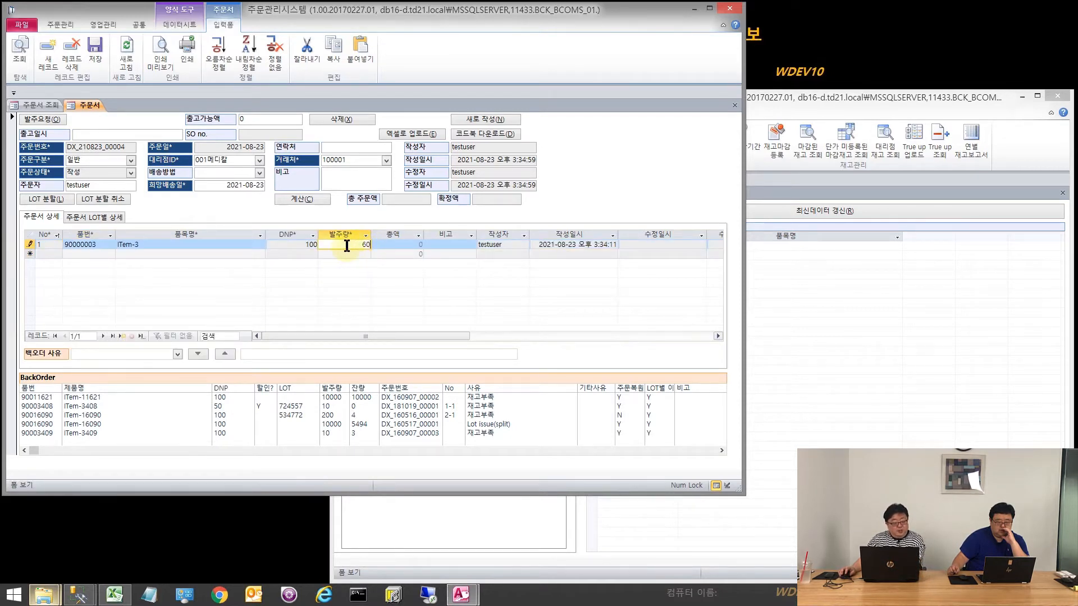
- Add item 90003408 (ITem-3408) as the second order line with an order quantity of 50 and save the line
left_click(110, 253)
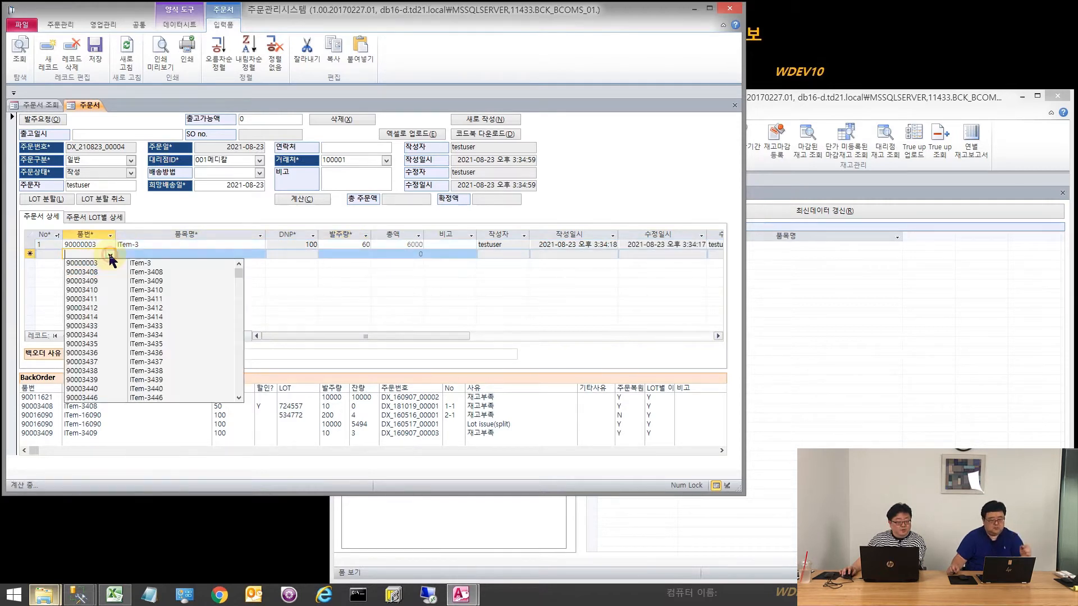
left_click(97, 271)
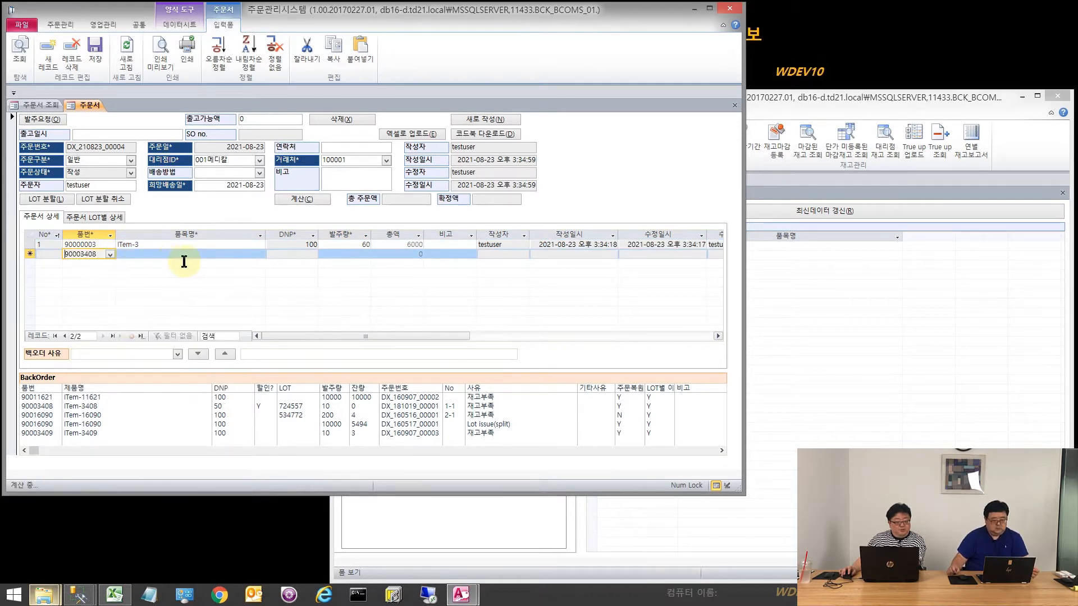
left_click(345, 254)
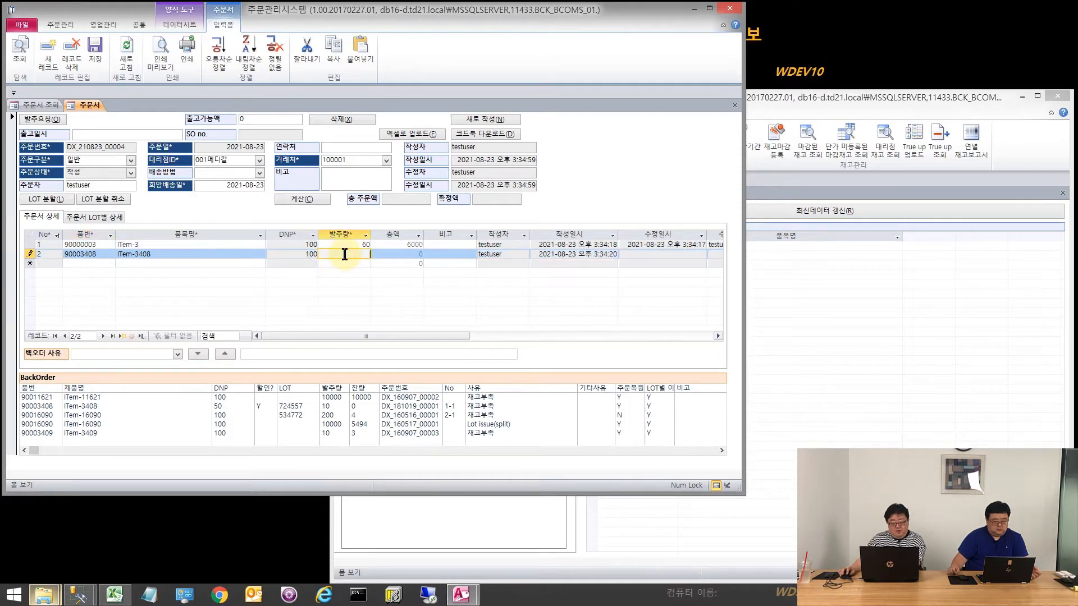
type("50")
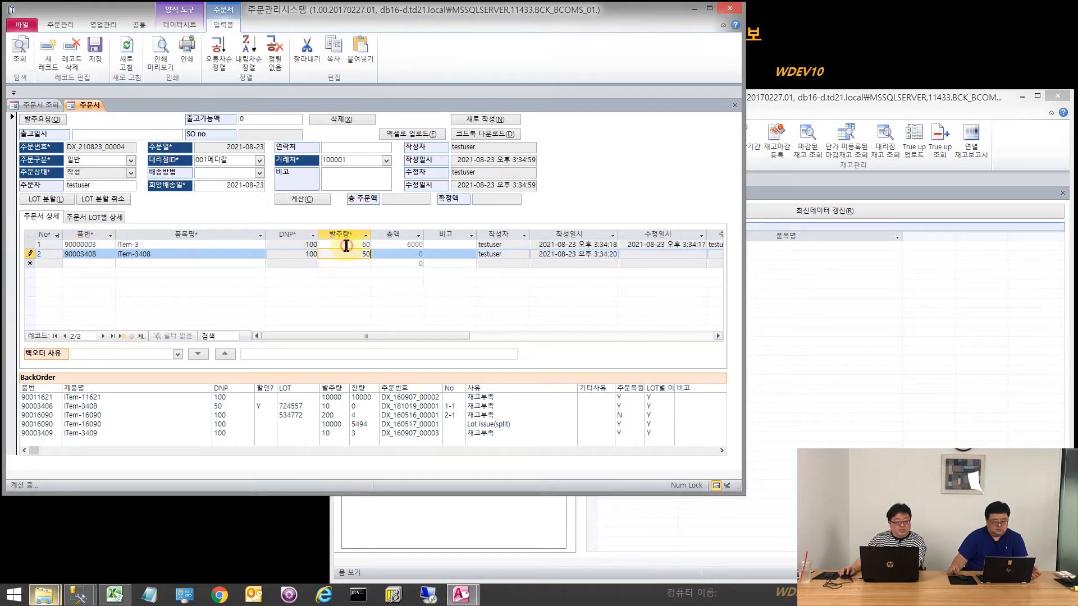
left_click(346, 245)
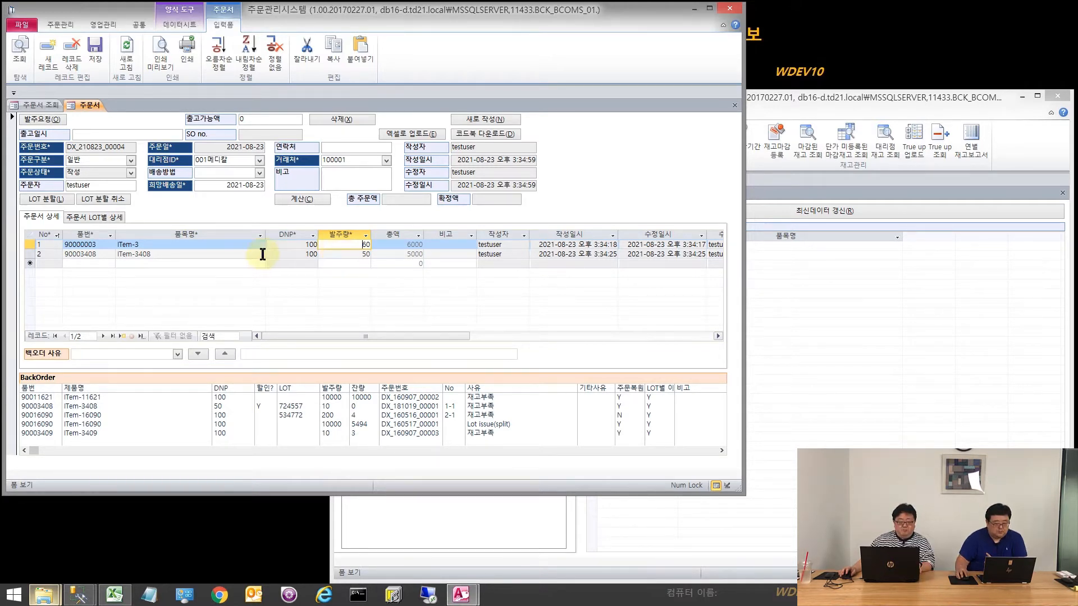
- Check the per-LOT details of the order, run the LOT split (LOT 분할) on its lines, and acknowledge the completion
left_click(153, 246)
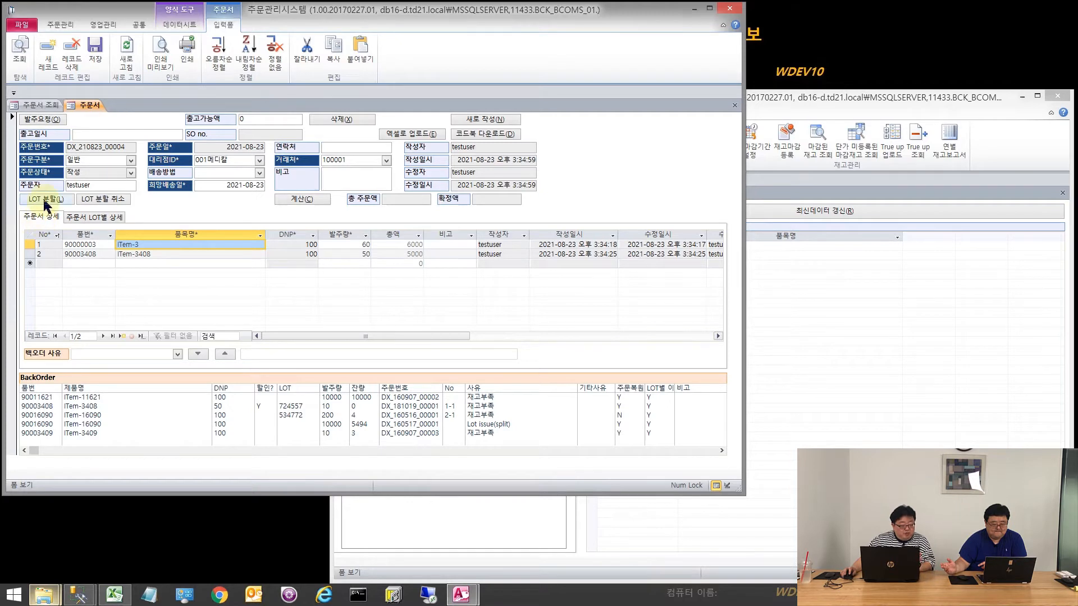
left_click(71, 219)
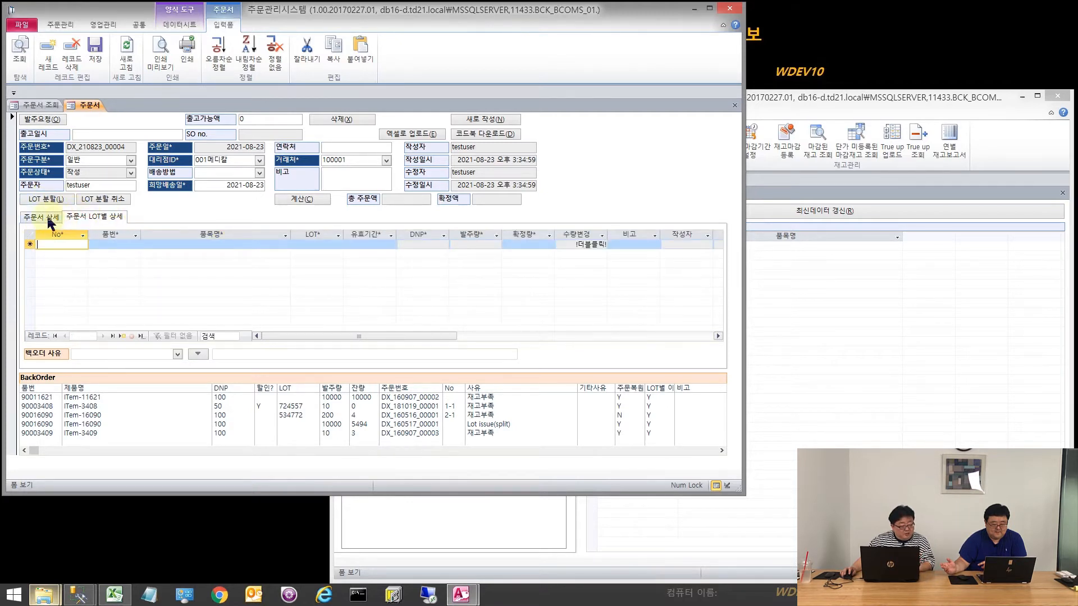
left_click(48, 219)
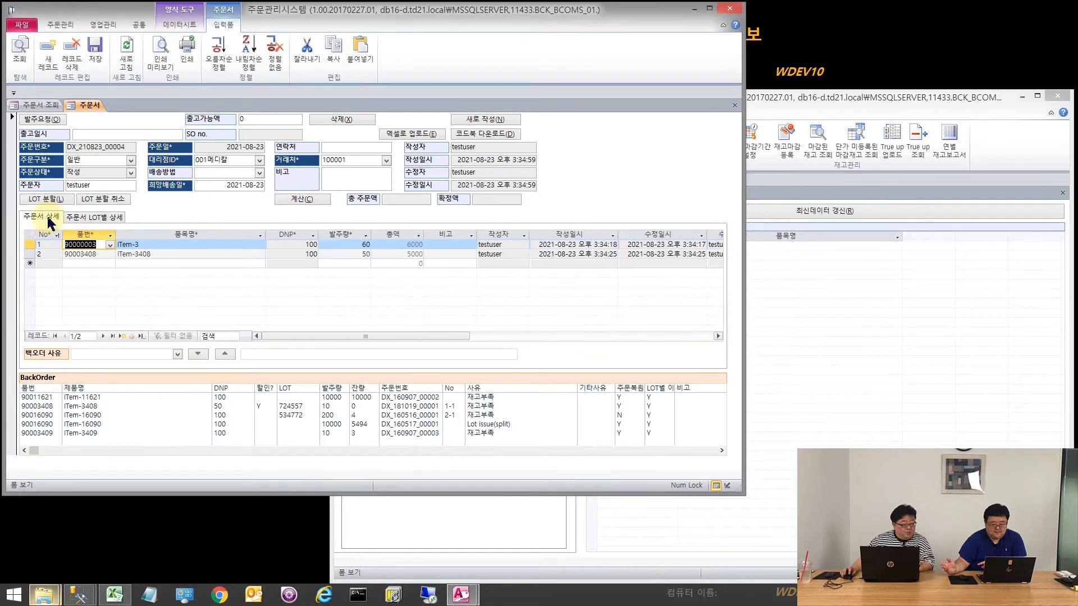
left_click(47, 202)
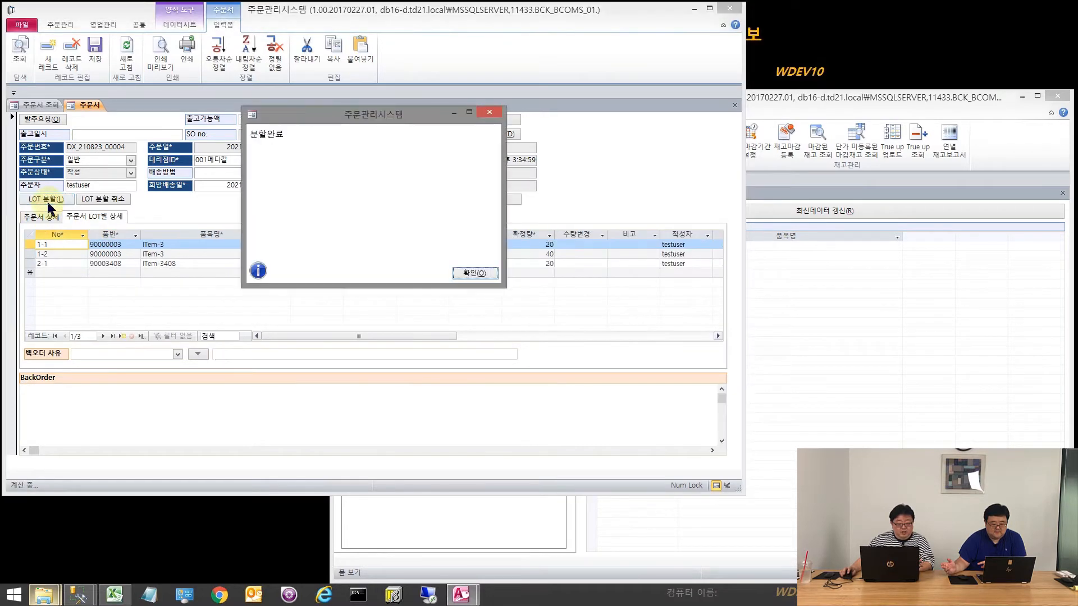
left_click(469, 273)
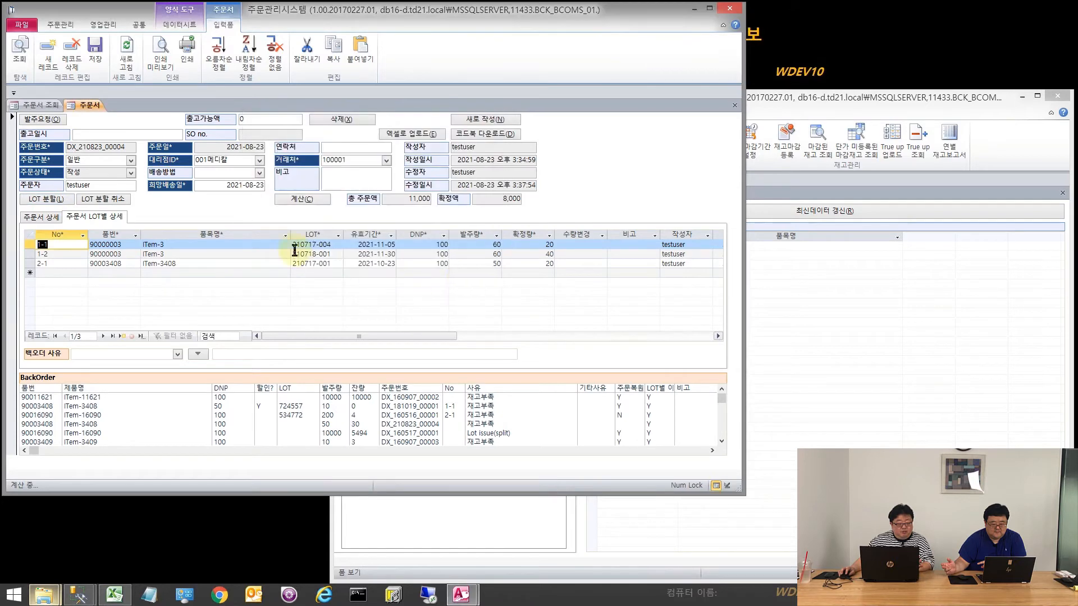
- Compare the order detail line for item 90000003 with its split lines in the per-LOT details
left_click(52, 218)
left_click_drag(82, 244, 125, 249)
left_click(98, 216)
left_click_drag(105, 254, 133, 254)
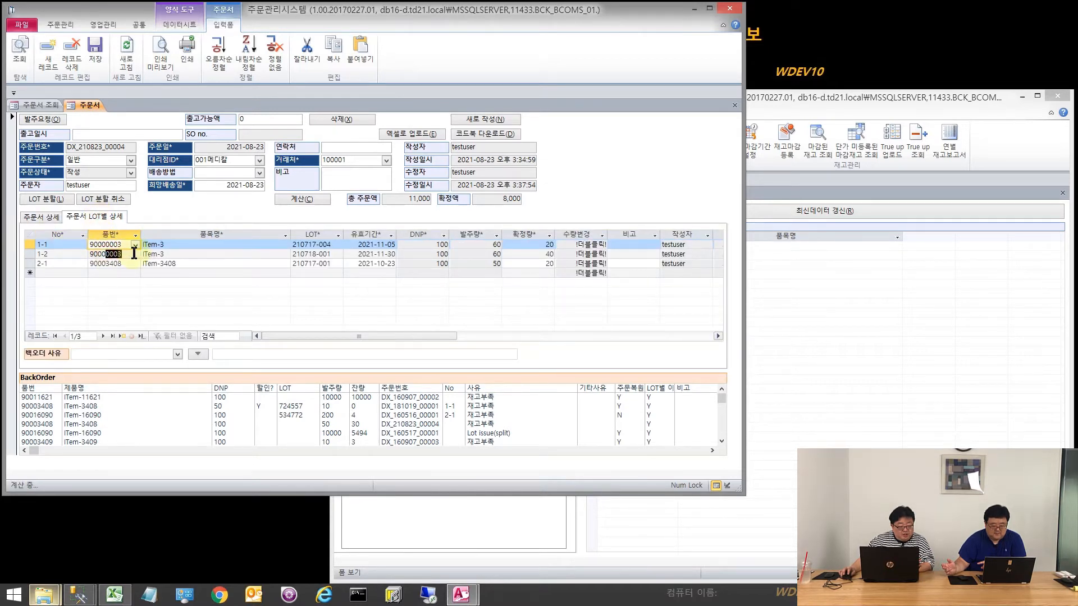
- Examine the LOT numbers, expiry dates, order quantities and confirmed quantities of the two split lines for ITem-3
mouse_move(315, 245)
left_mouse_down()
mouse_move(339, 249)
mouse_move(331, 254)
left_mouse_up()
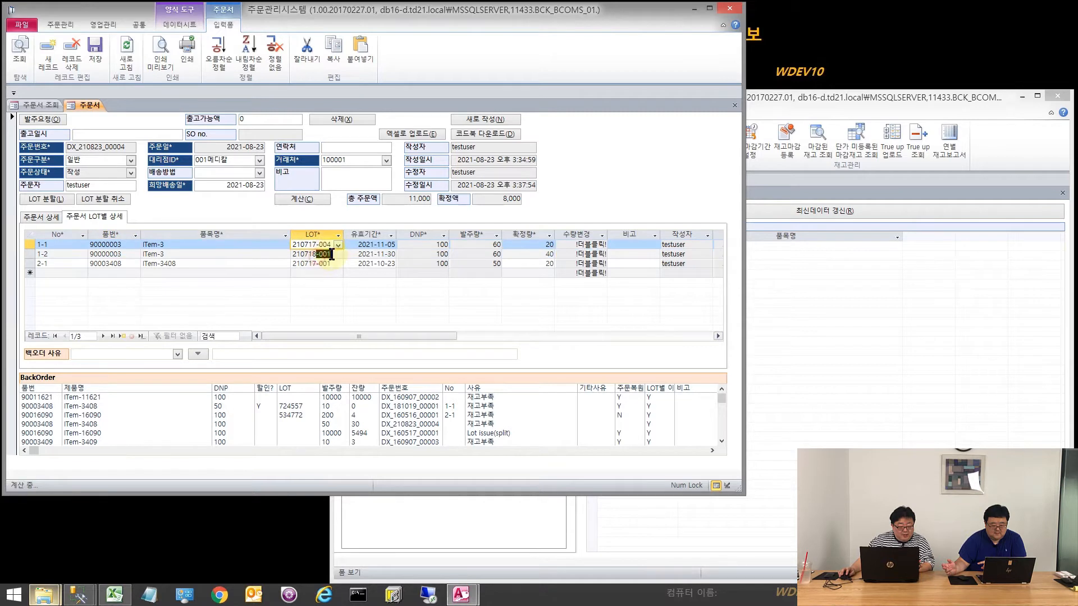
left_click(384, 246)
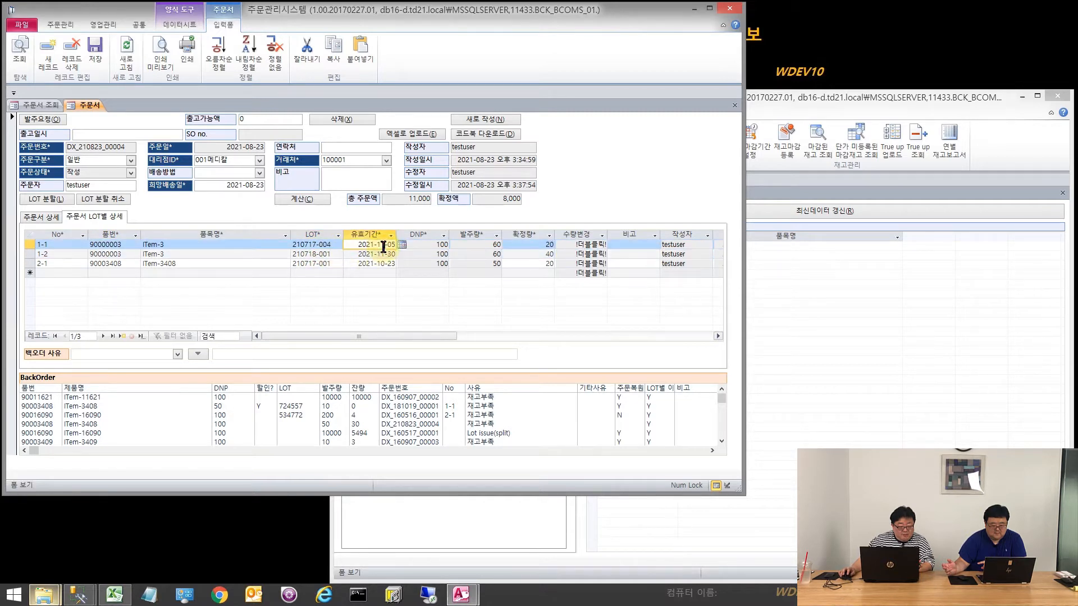
left_click(477, 246)
left_click(522, 246)
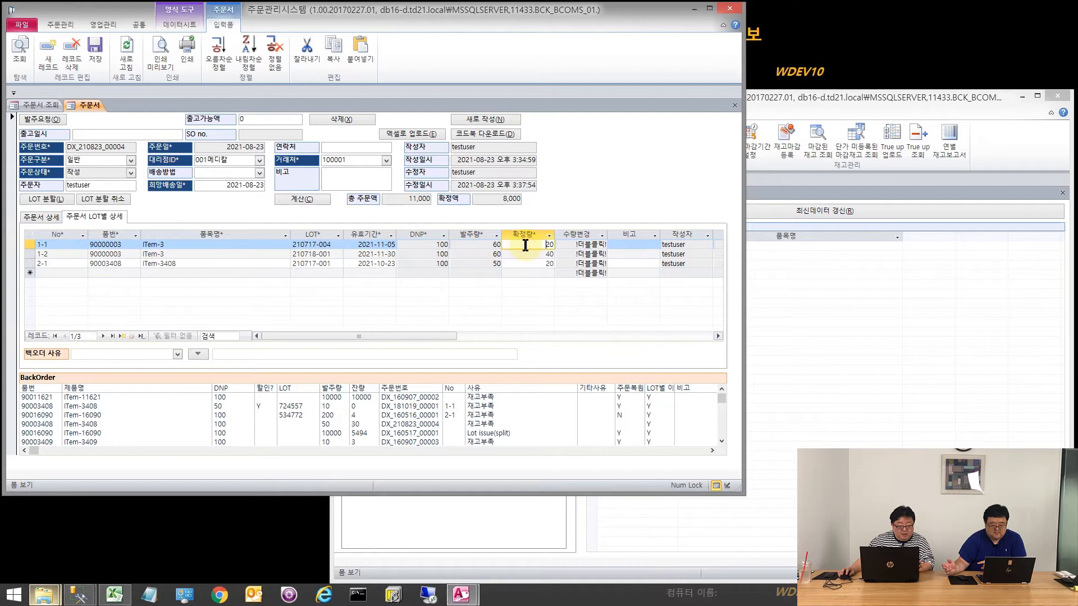
left_click_drag(488, 247, 562, 246)
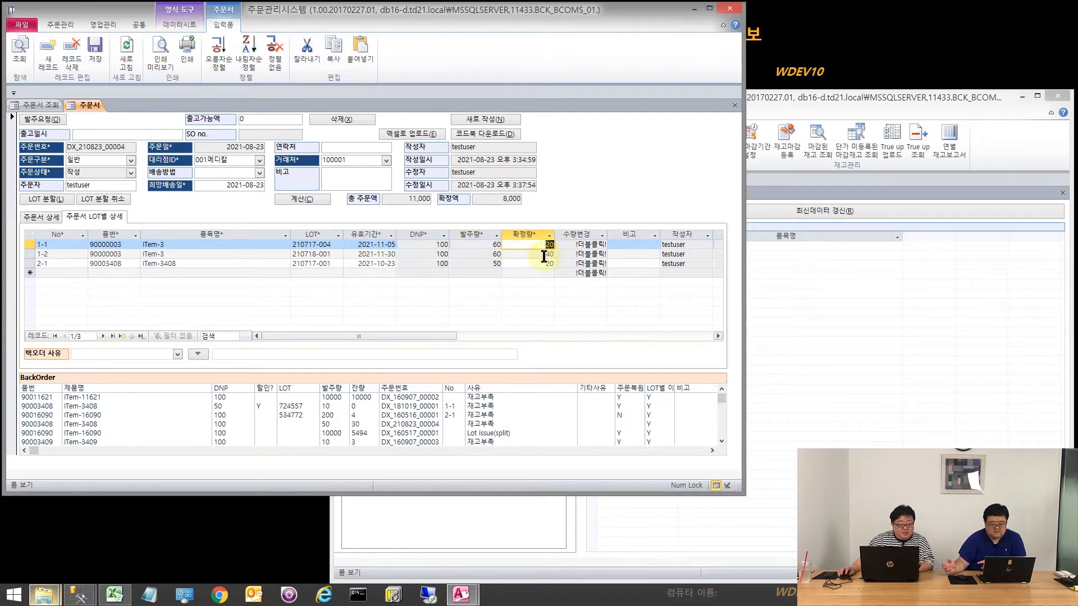
left_click(387, 246)
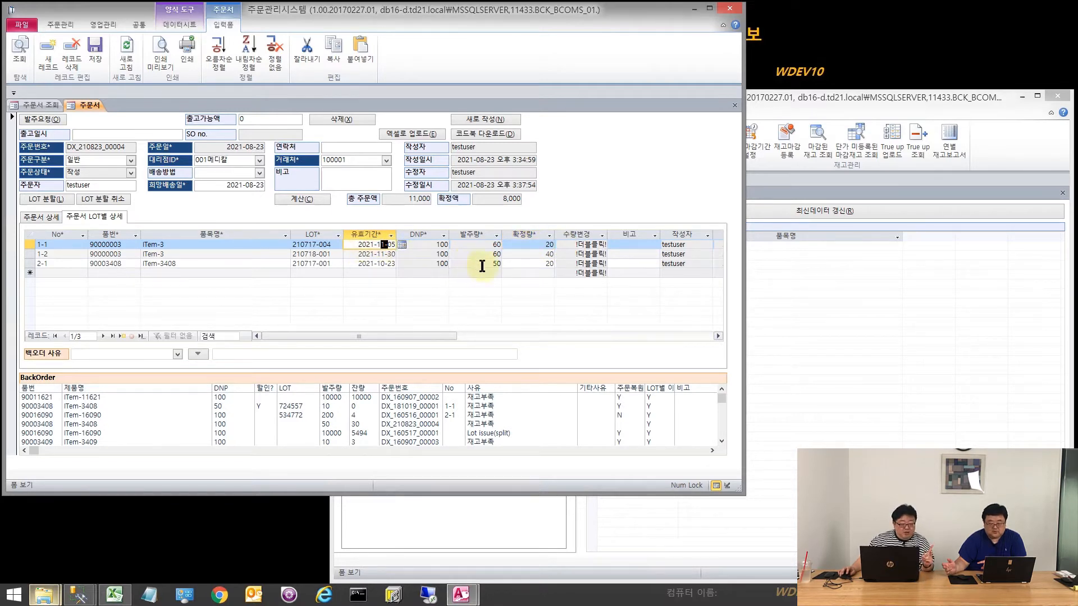
double_click(543, 245)
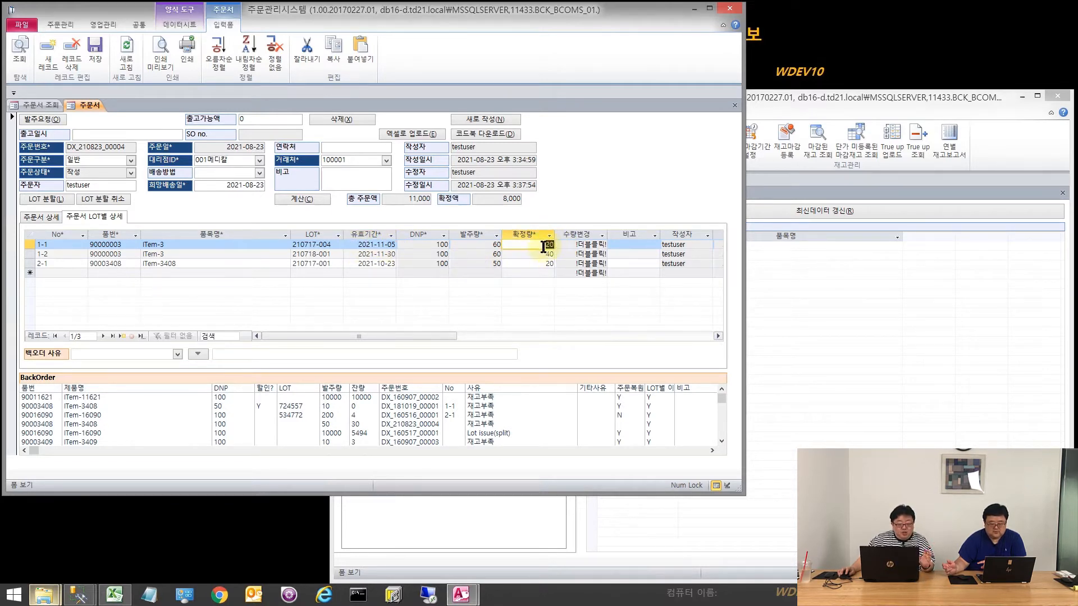
left_click(485, 254)
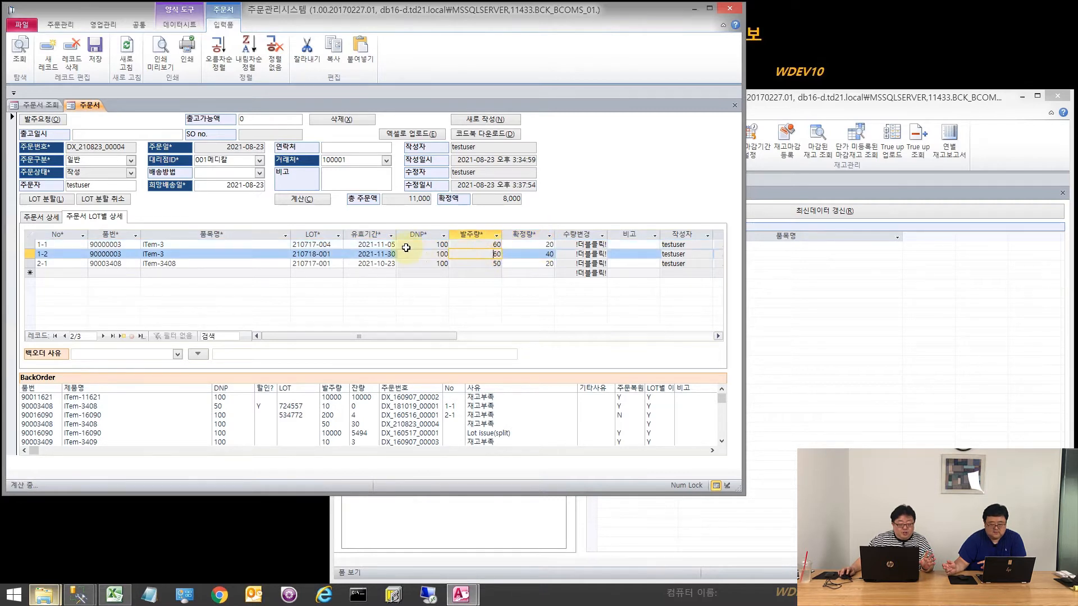
left_click(383, 254)
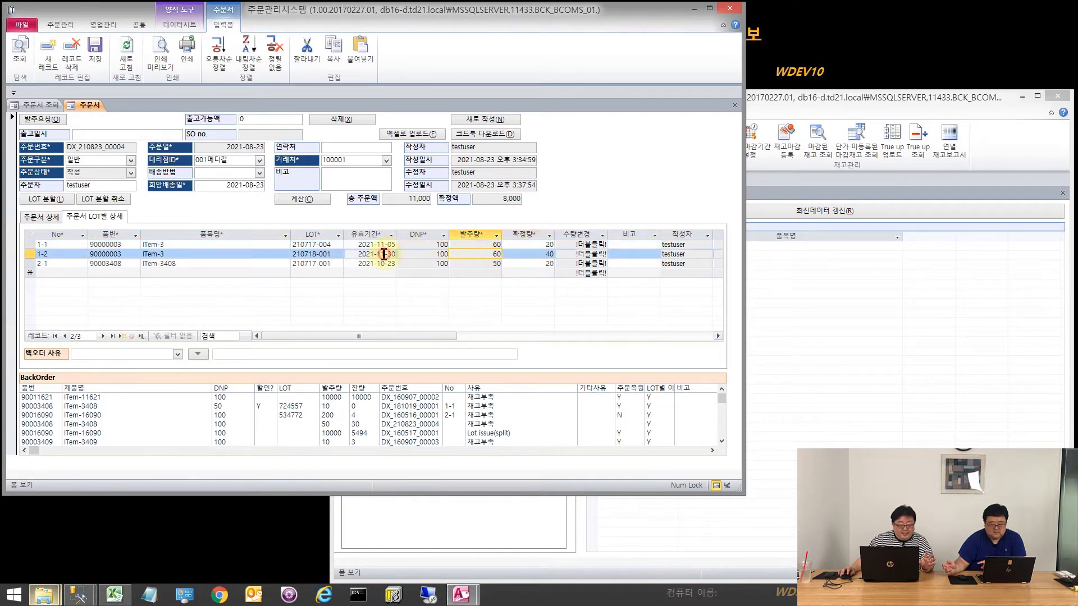
- Compare the ITem-3408 order line with its confirmed quantity in the per-LOT details
left_click(552, 256)
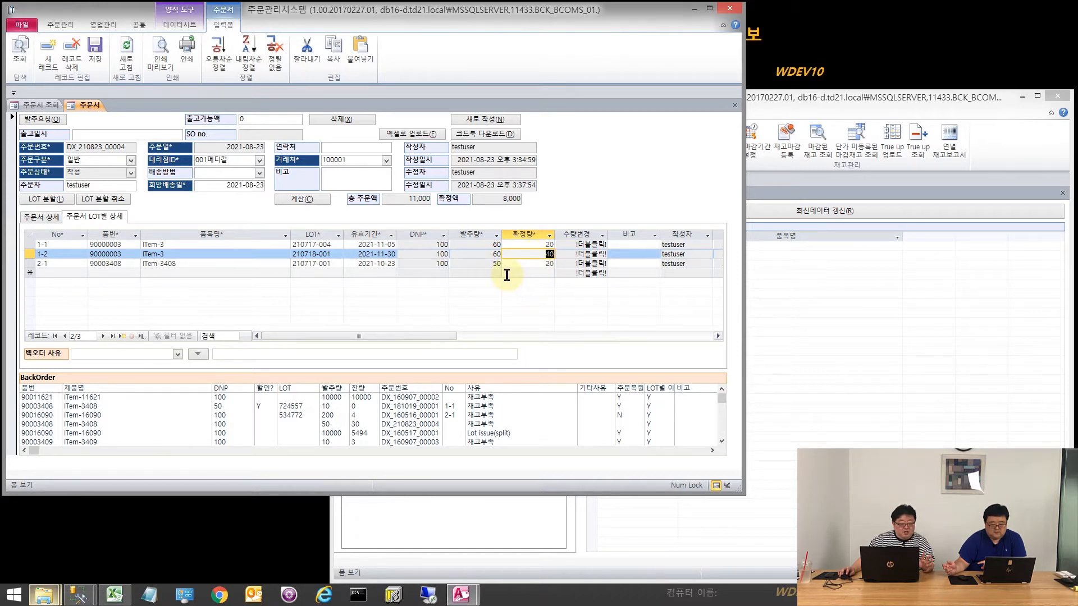
left_click(35, 217)
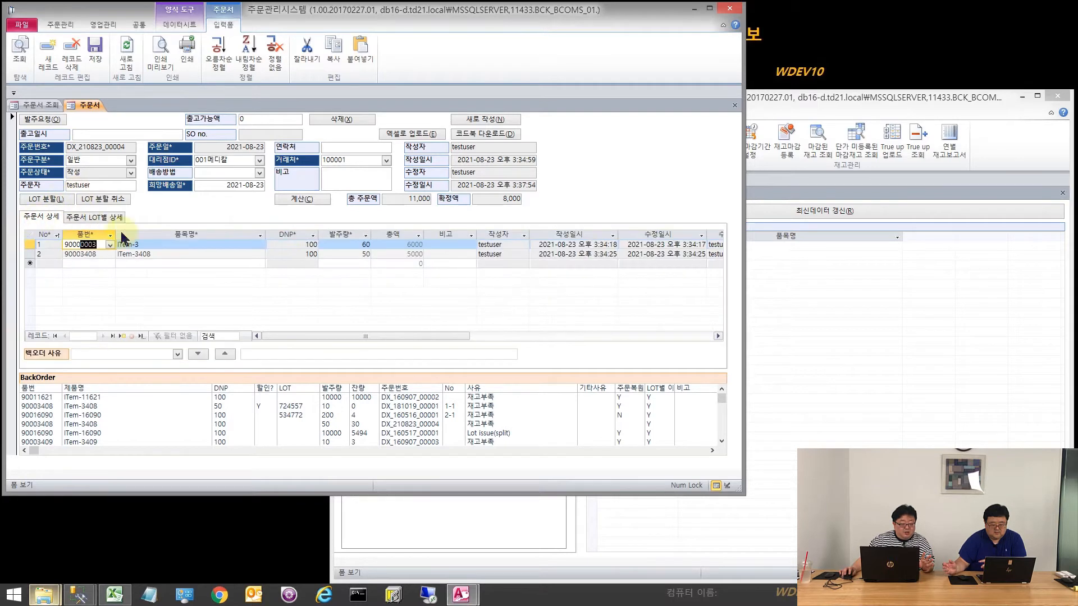
left_click(159, 254)
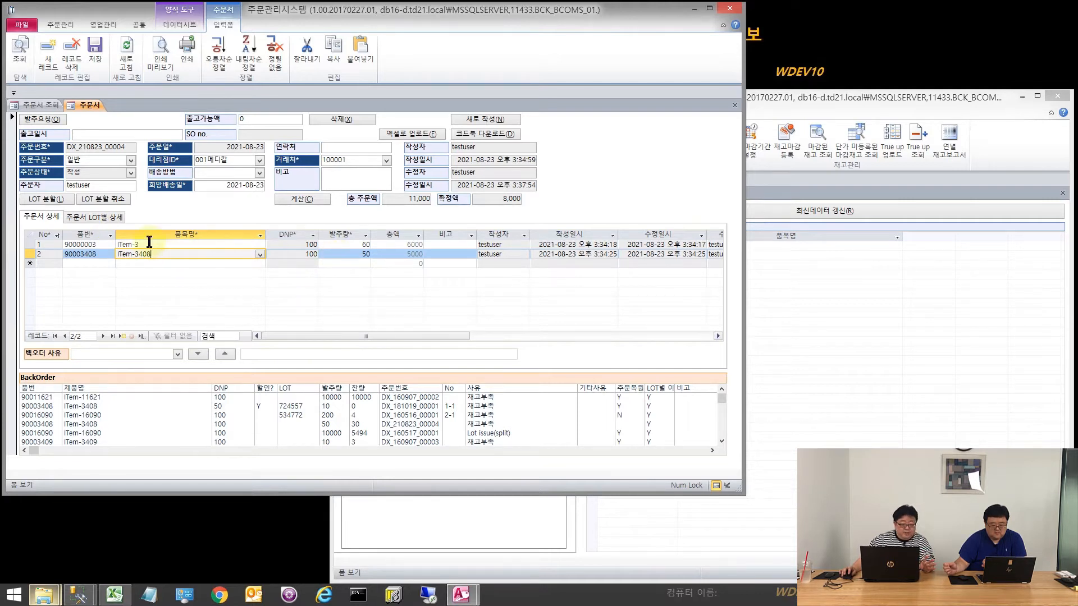
left_click(115, 219)
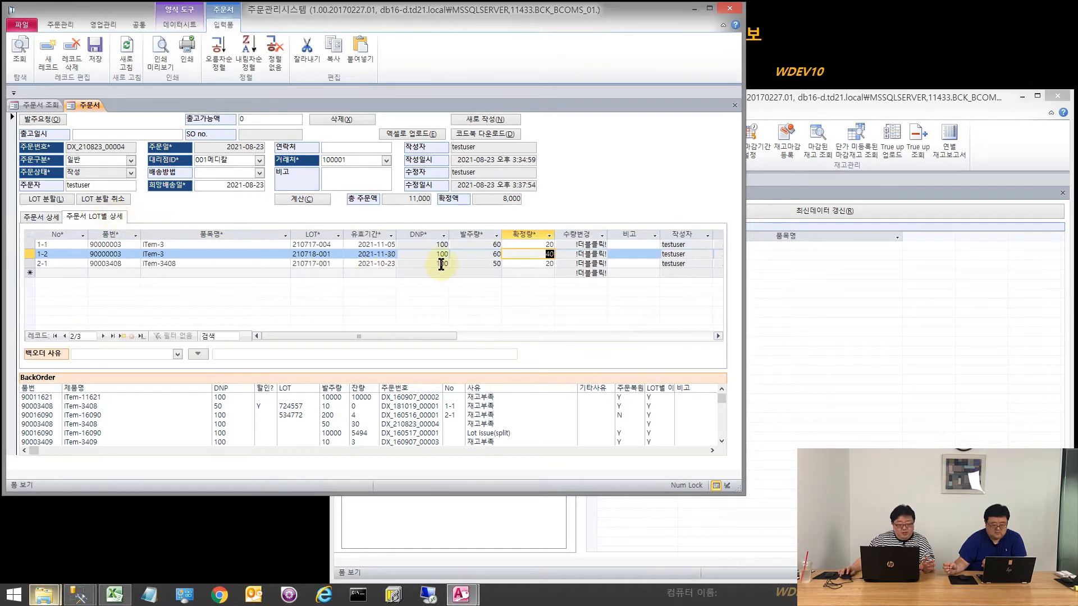
left_click(547, 264)
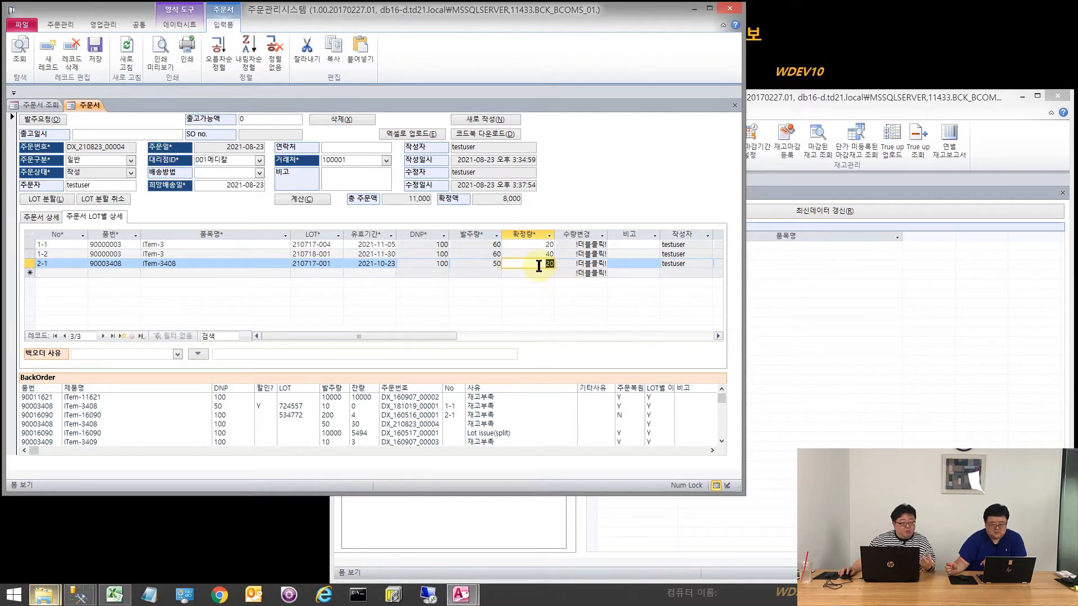
- Check the ITem-3408 entry in the BackOrder list against its neighbouring entries
left_click(92, 425)
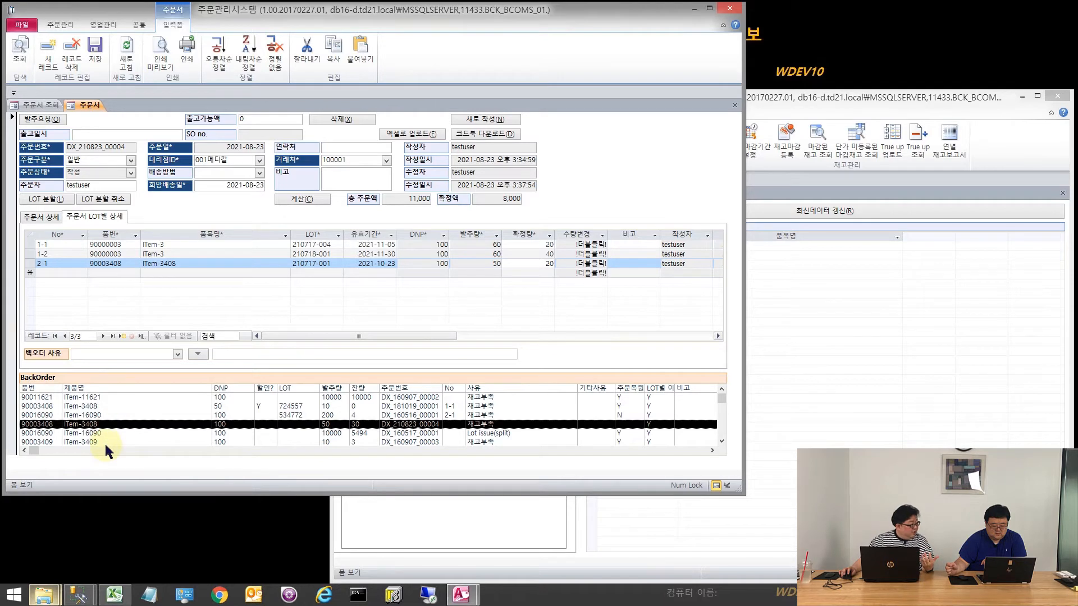
left_click(89, 416)
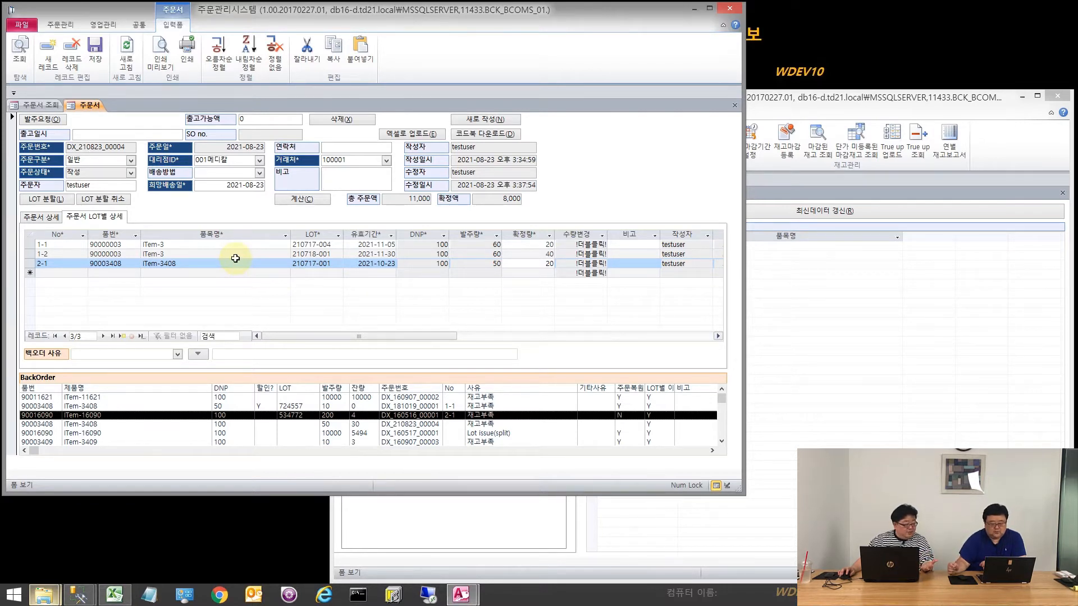
- Submit the order request (발주요청) for the order split across LOTs
left_click(216, 249)
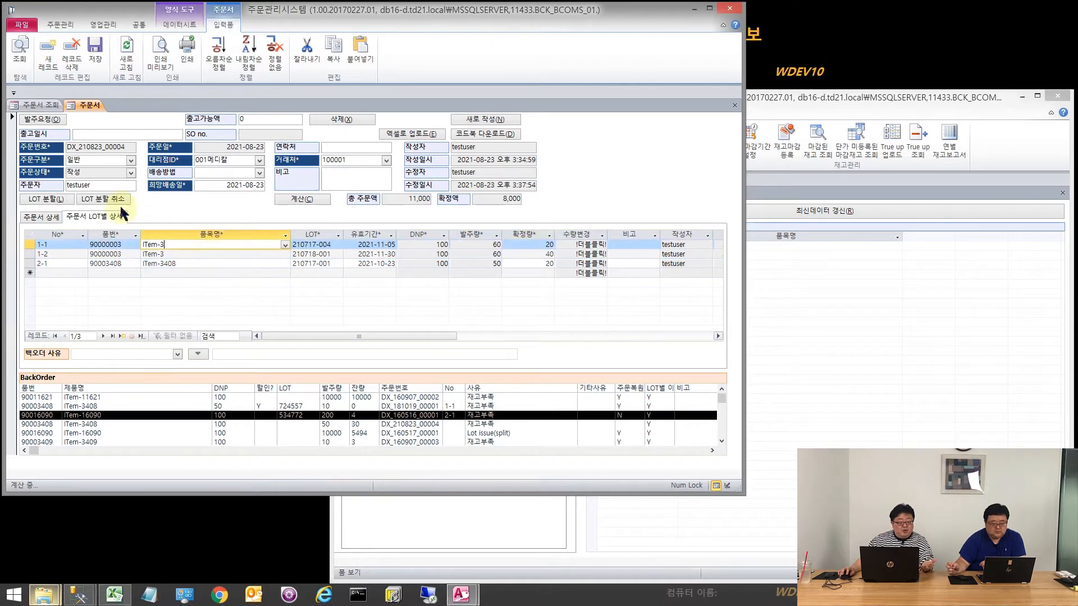
left_click(53, 120)
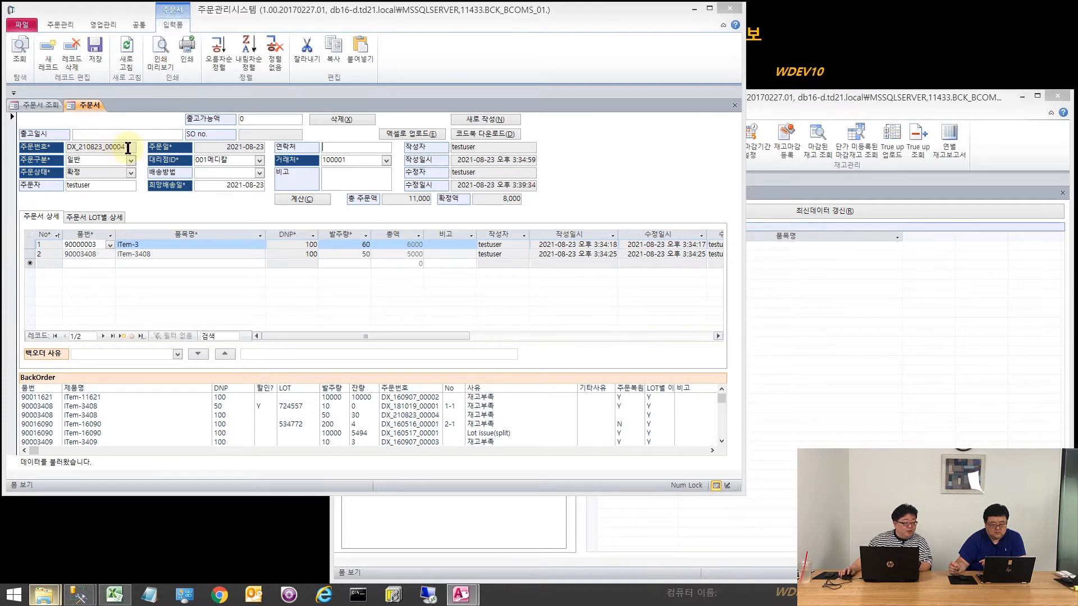
- In the administrator window, look up the submitted order, check its per-LOT details, and mark it as complete (완료)
left_click(824, 100)
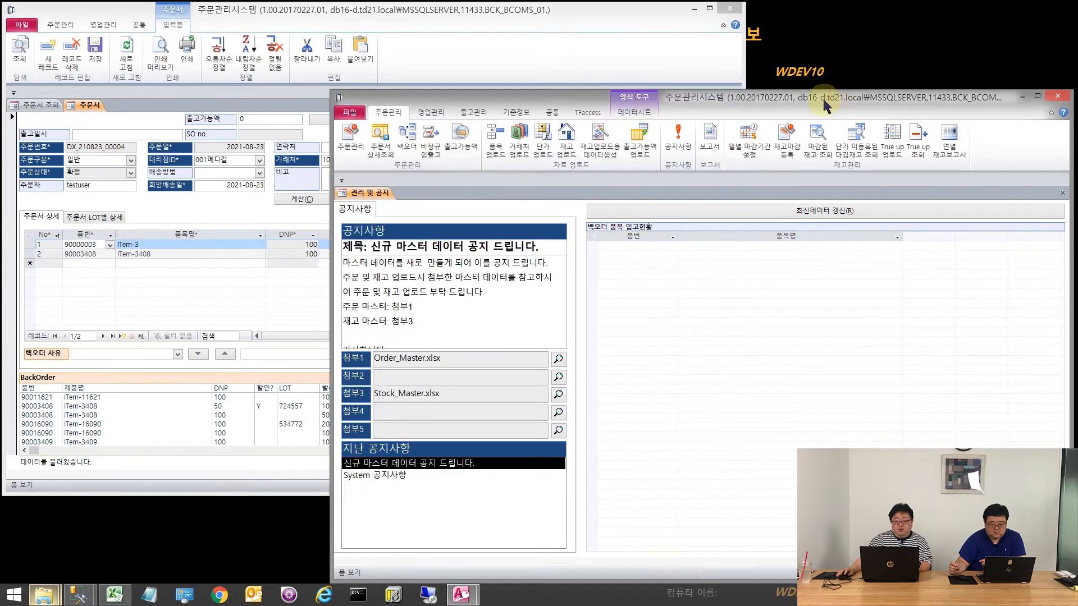
left_click(359, 142)
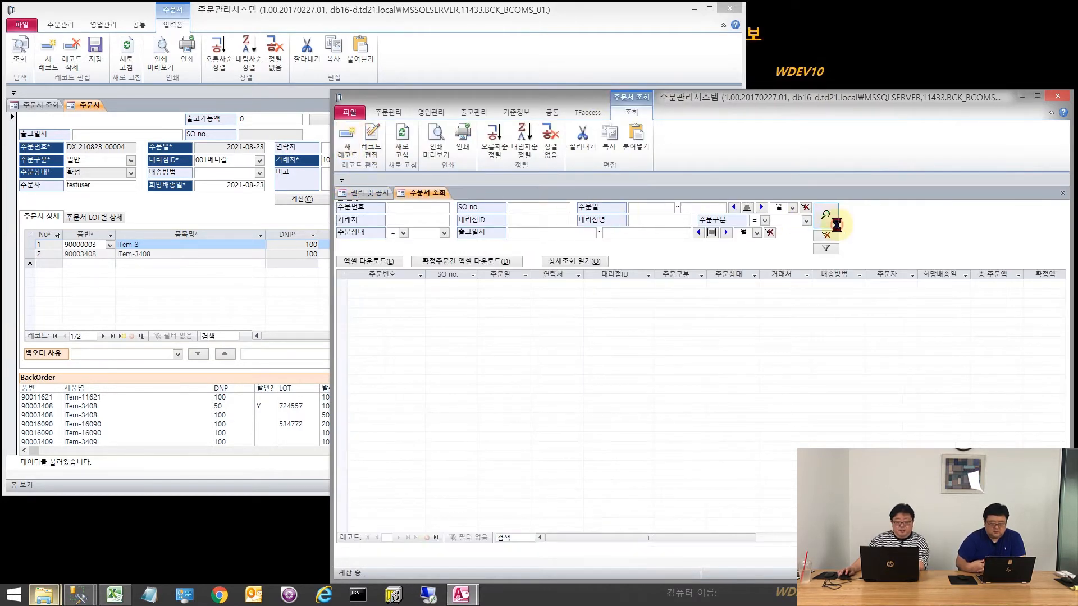
left_click(412, 283)
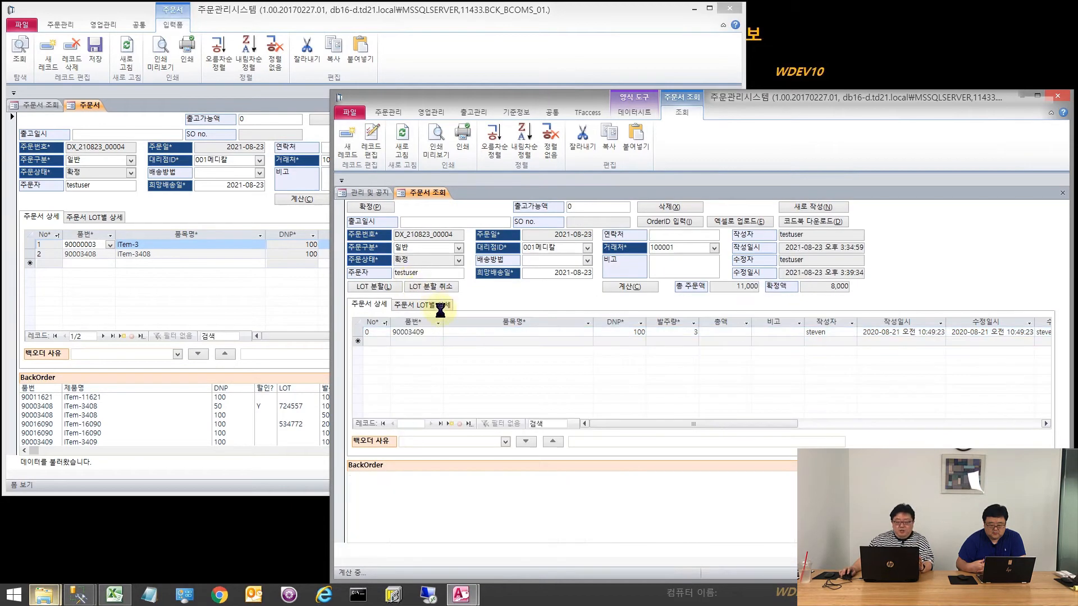
left_click(419, 304)
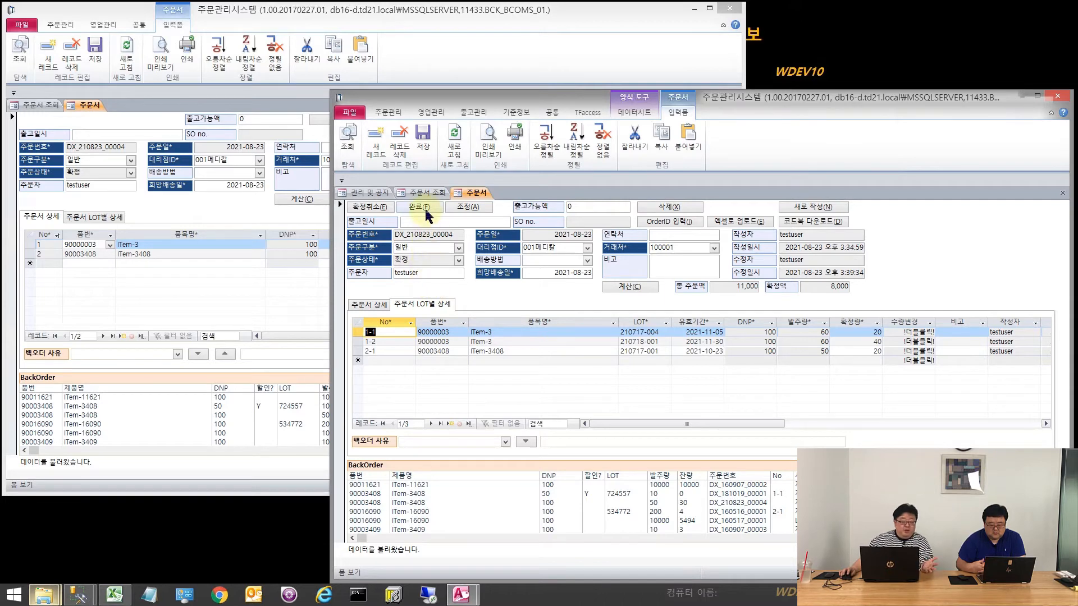
left_click(418, 208)
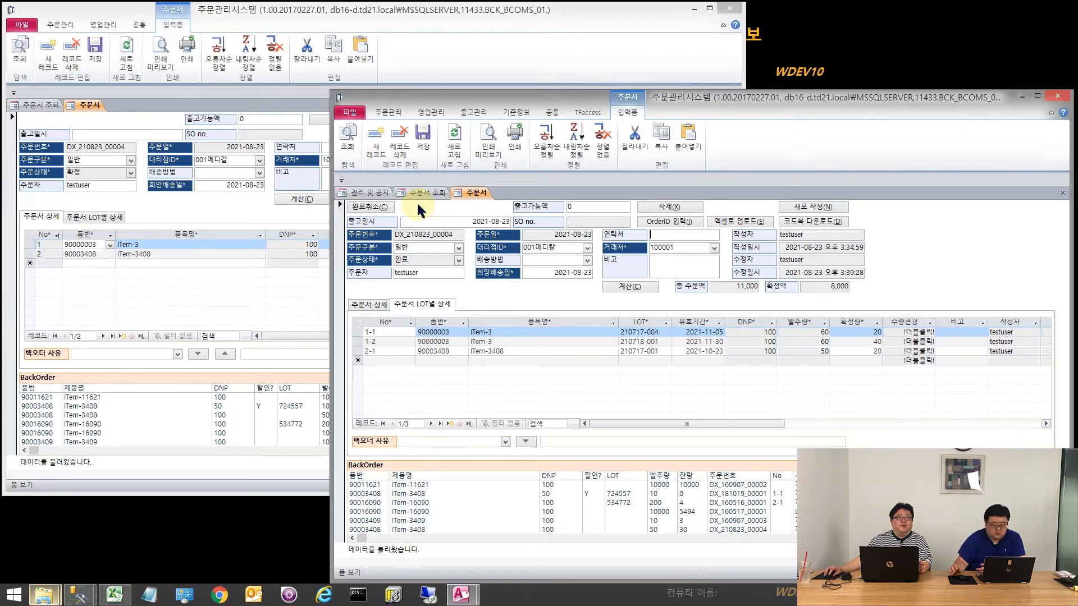
- In the dealer window, create and save a new 일반 order for dealer 001메디칼 with desired delivery date 2021-08-23
left_click(219, 204)
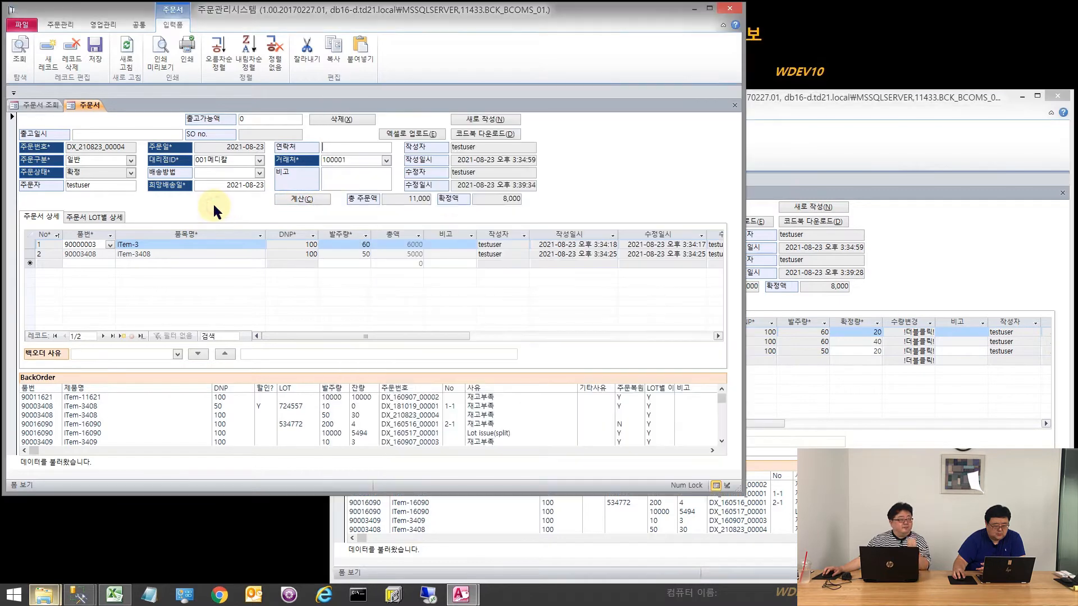
left_click(149, 244)
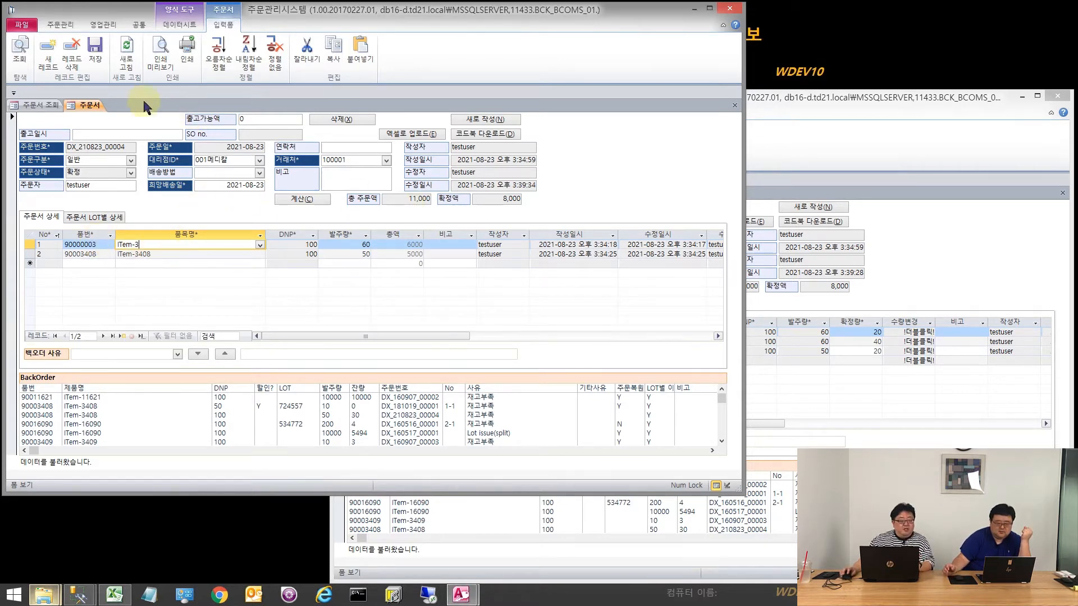
left_click(50, 56)
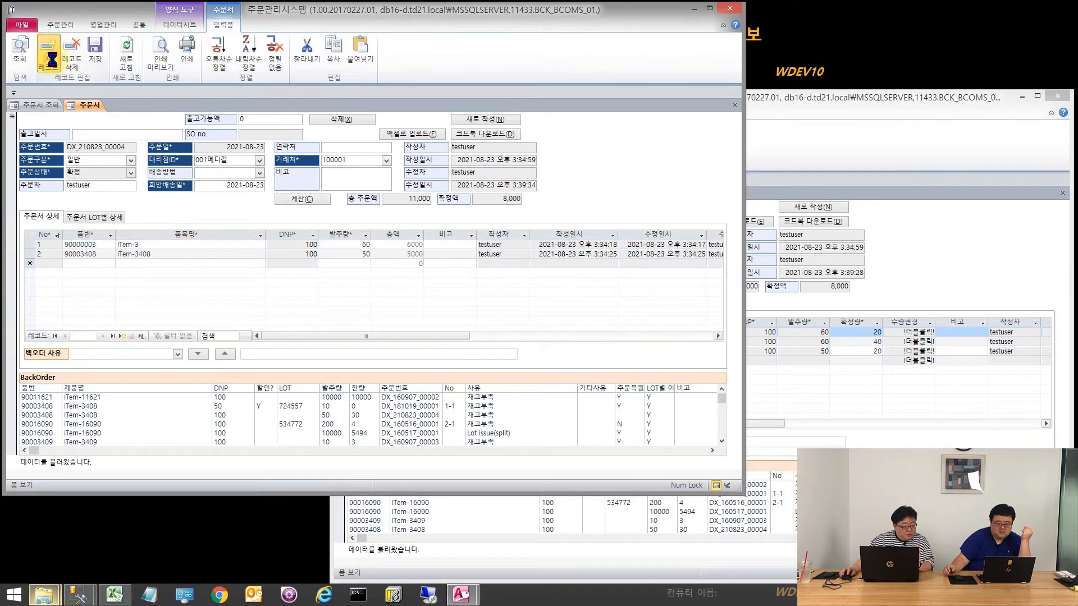
left_click(130, 160)
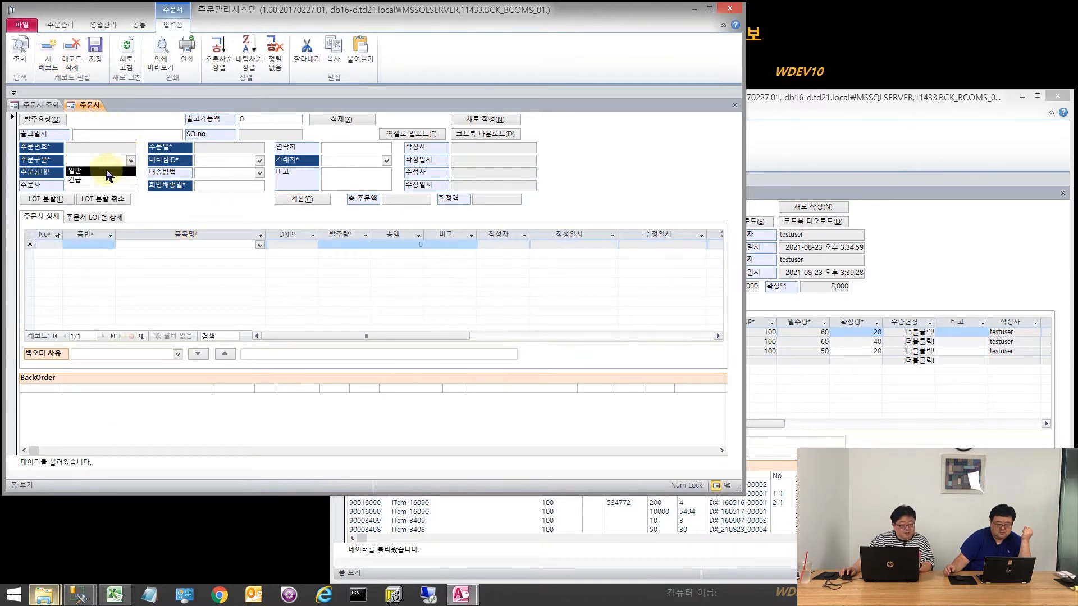
left_click(259, 162)
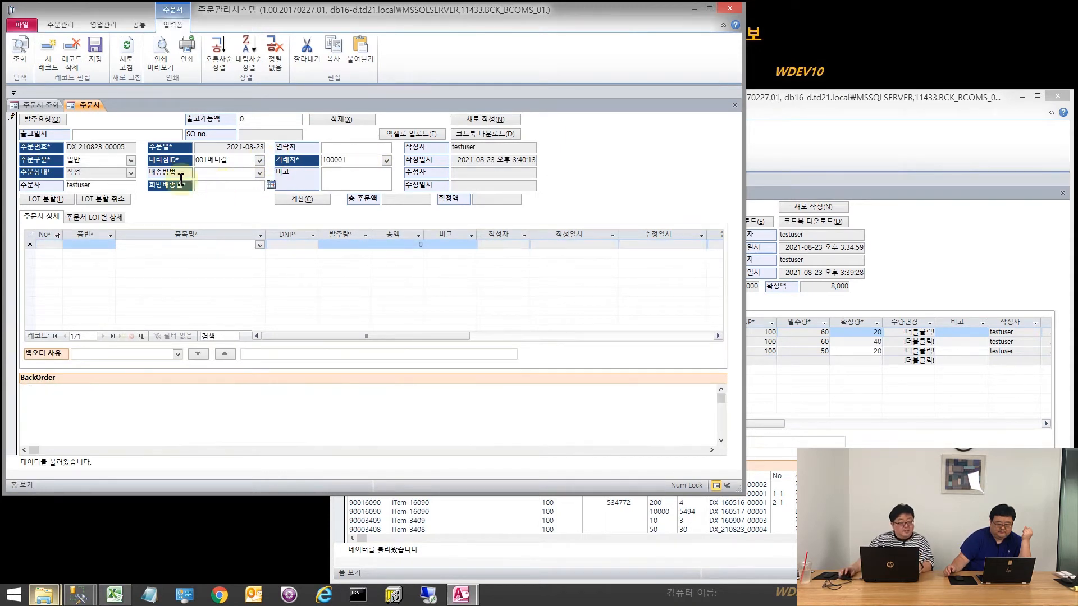
double_click(180, 182)
left_click(11, 150)
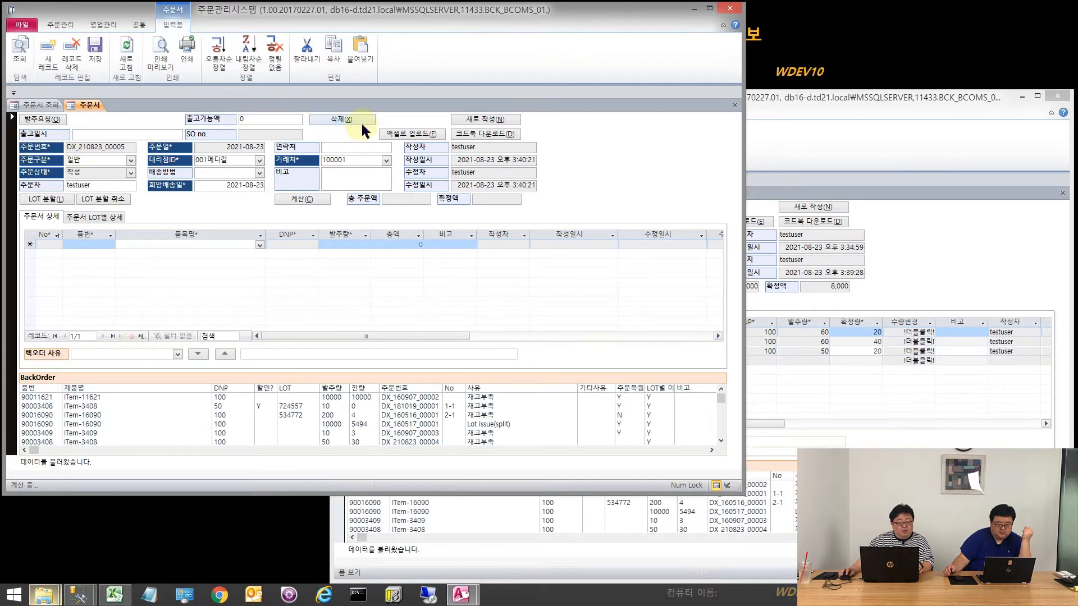
- Open the order Excel upload form, look over its file loading, validation and template download options, and close it
left_click(396, 134)
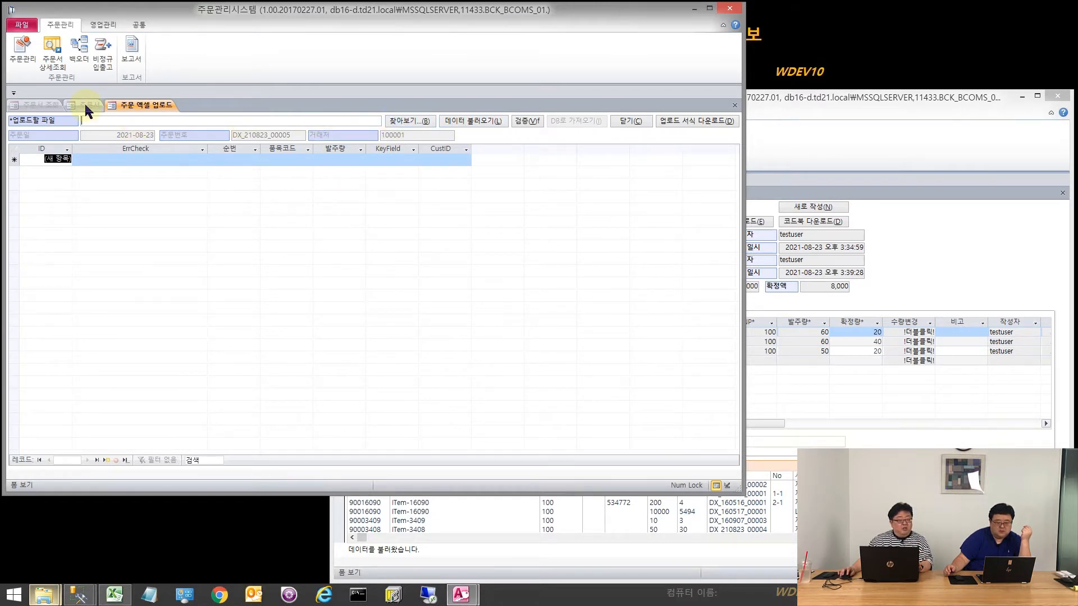
left_click(631, 122)
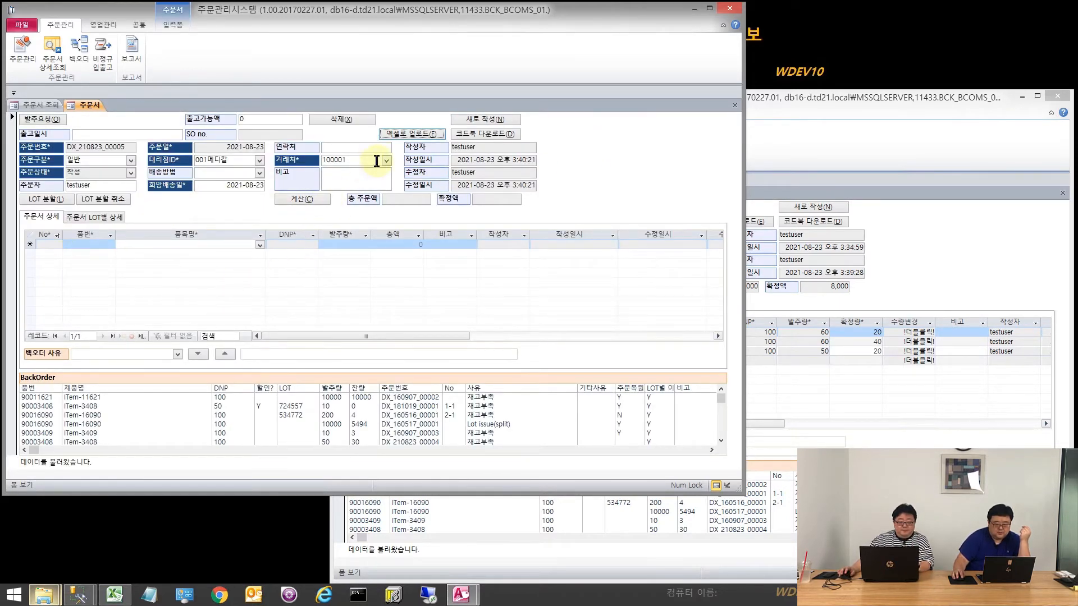
left_click(414, 135)
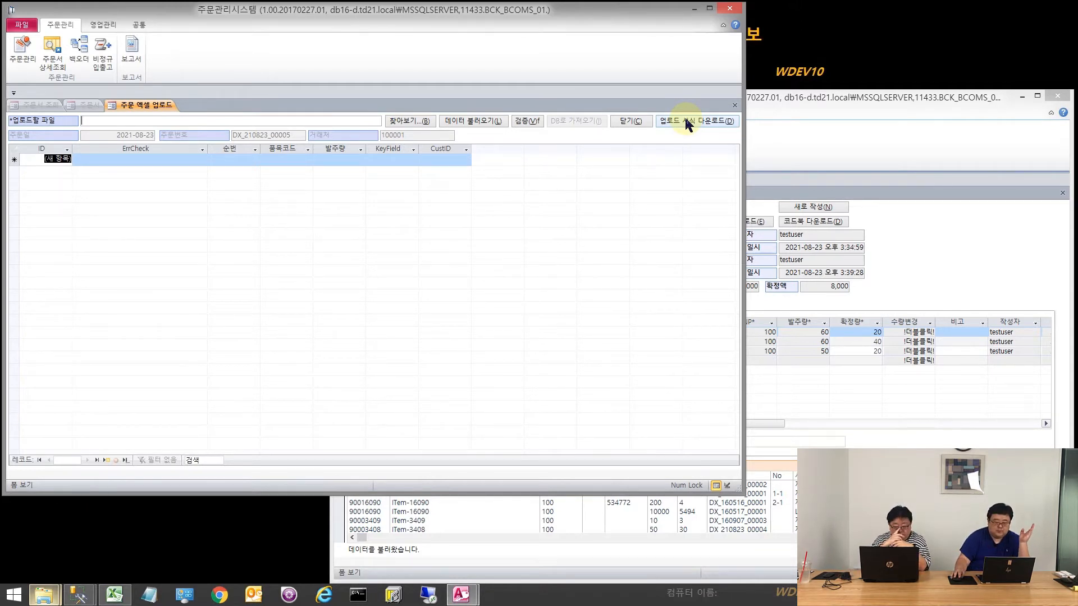
left_click(733, 108)
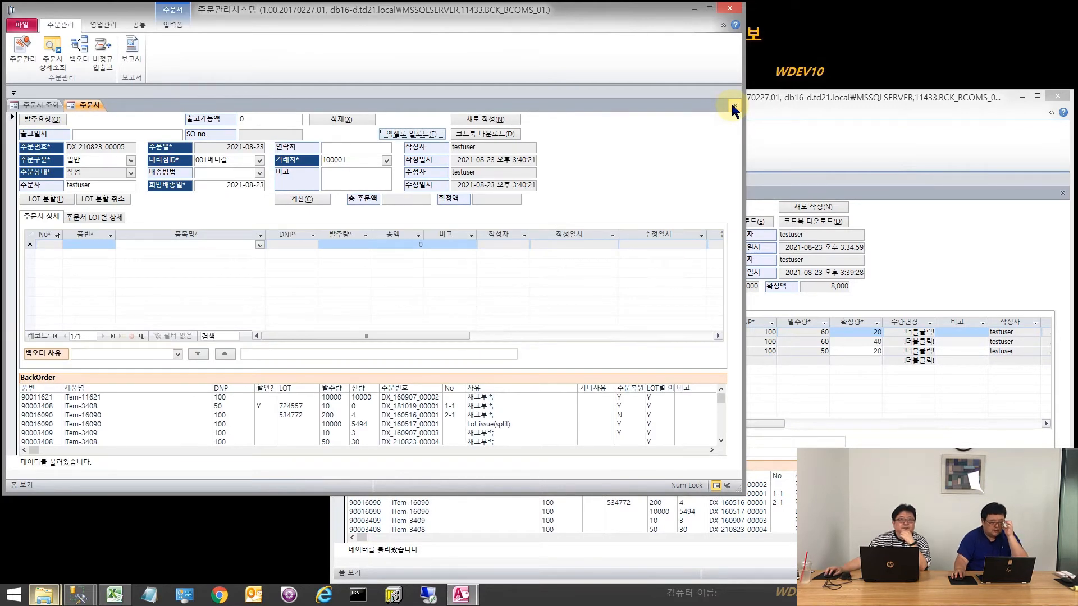
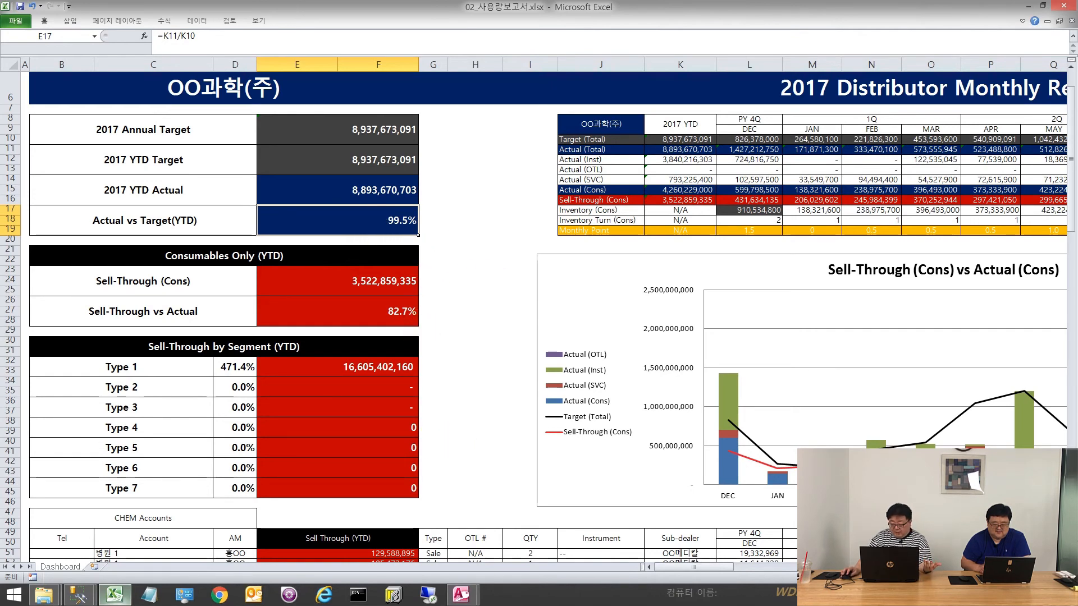
- Examine the CHEM Accounts table in 02_사용량보고서.xlsx, including the accounts and their monthly amounts from DEC to APR
left_click(1071, 560)
left_click(1071, 560)
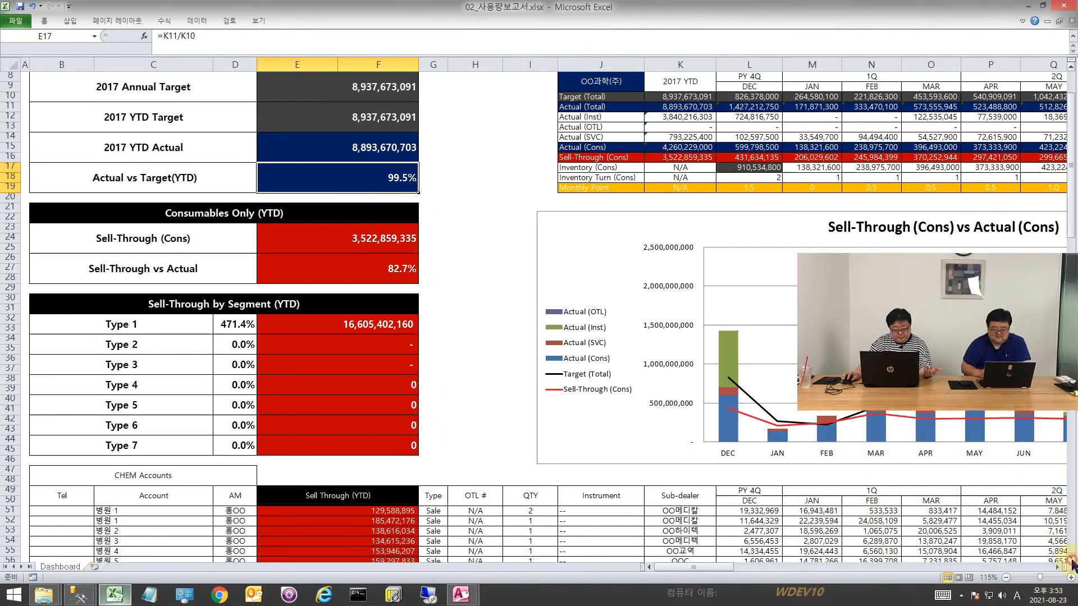
left_click(1071, 559)
left_click(1071, 559)
left_click(1071, 559)
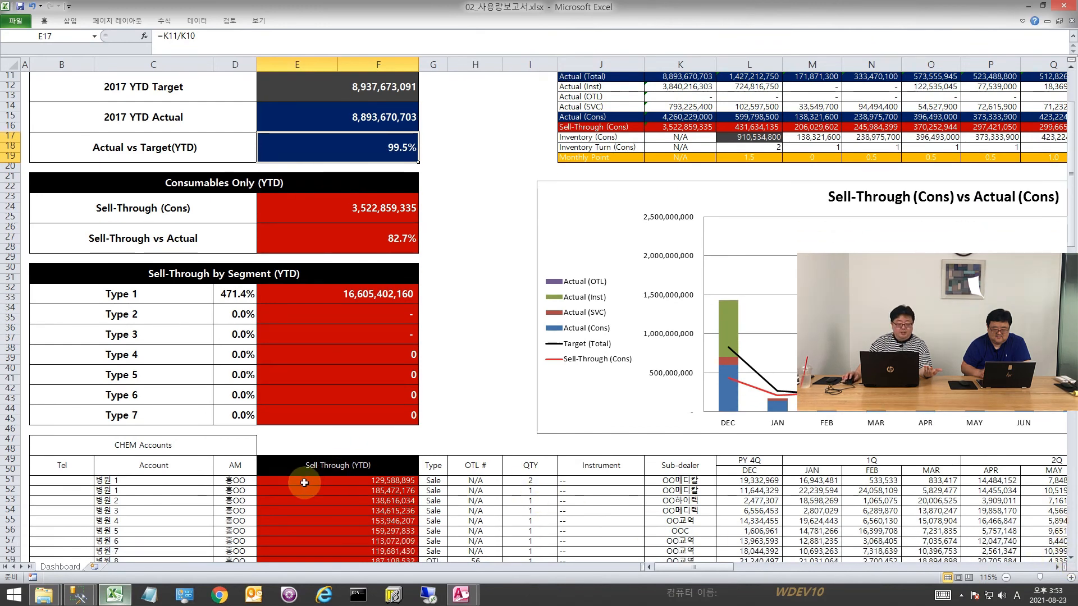
left_click(116, 479)
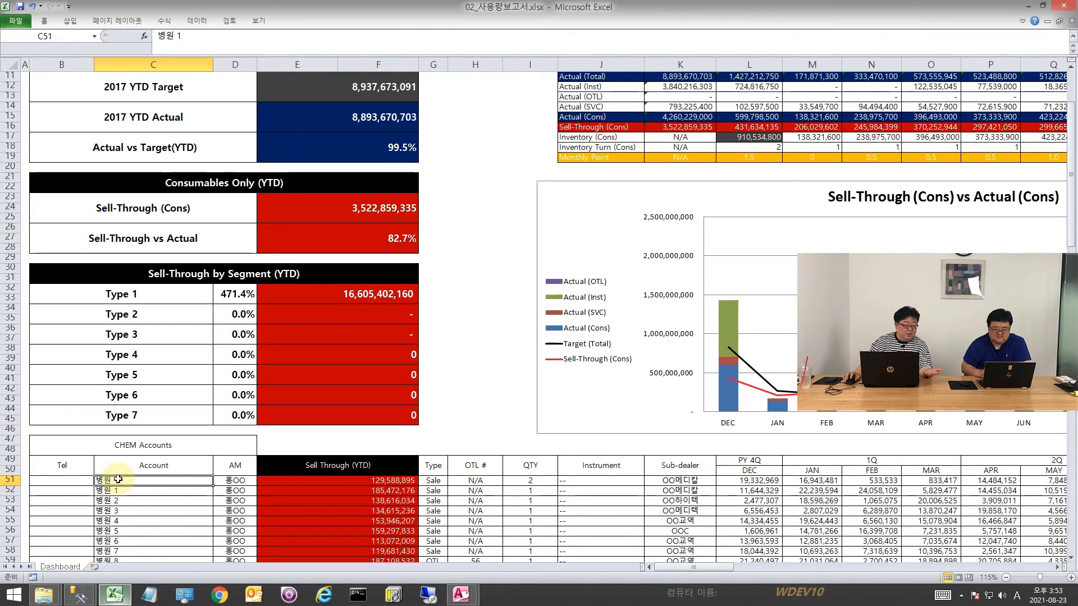
left_click(627, 491)
left_click_drag(746, 482, 992, 499)
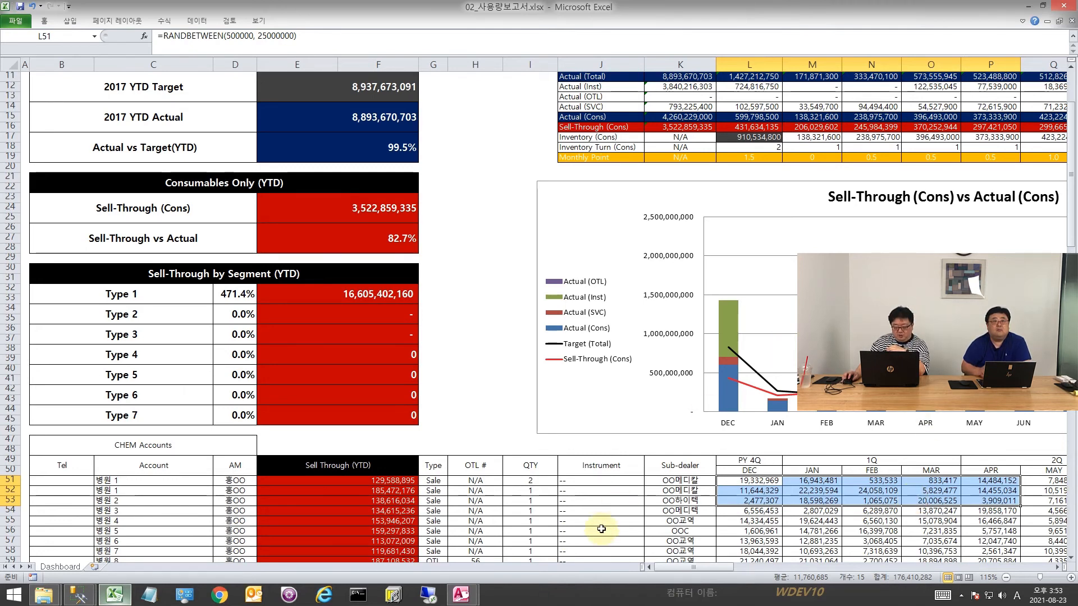
- Switch back to the order management system and open the usage report (사용량보고서) form in the administrator window
left_click(1031, 10)
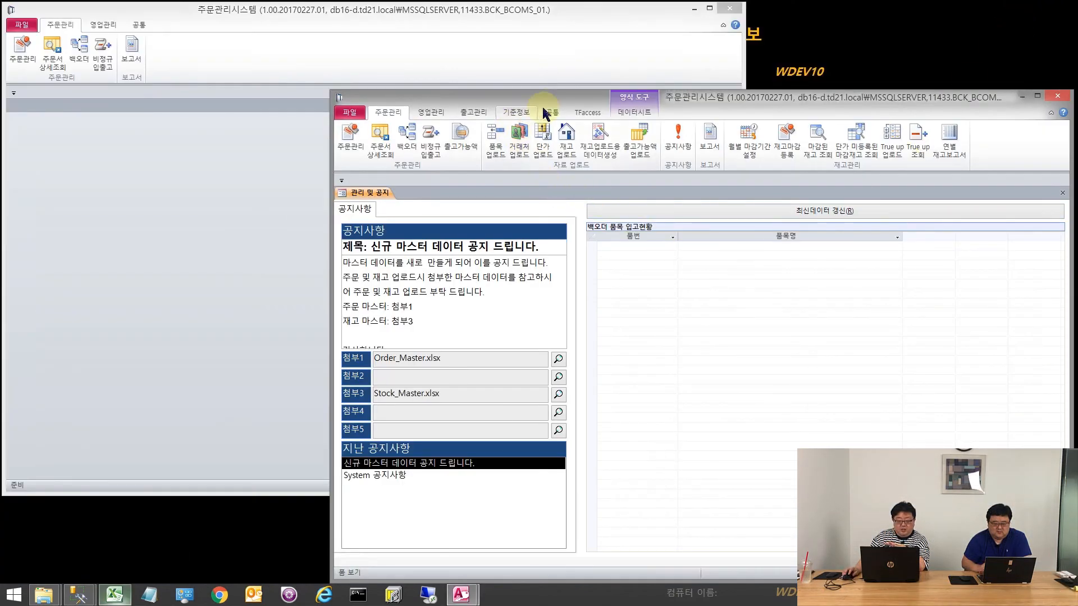
left_click(430, 112)
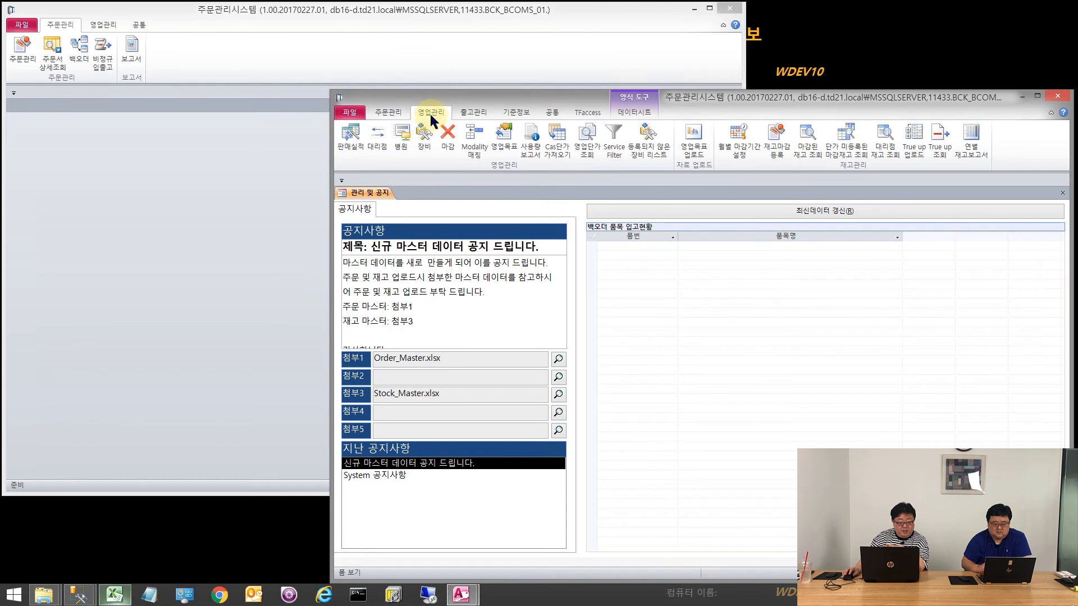
left_click(530, 147)
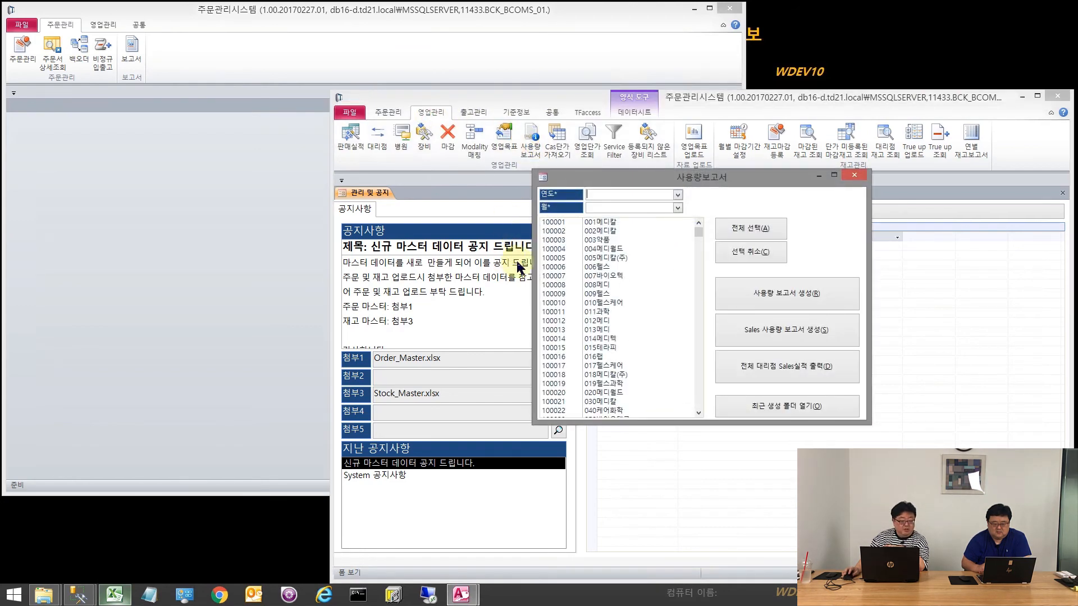
- Set the usage report period to year 2018, month 02, and select the dealers 004메디월드 through 011과학
left_click(677, 194)
left_click(618, 223)
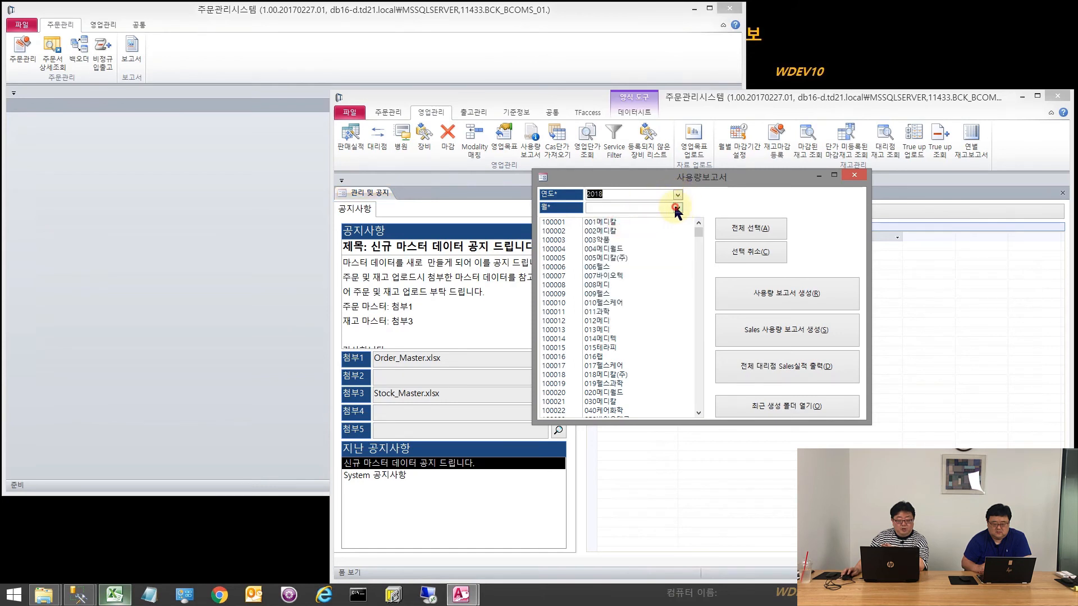
left_click(678, 208)
left_click(617, 227)
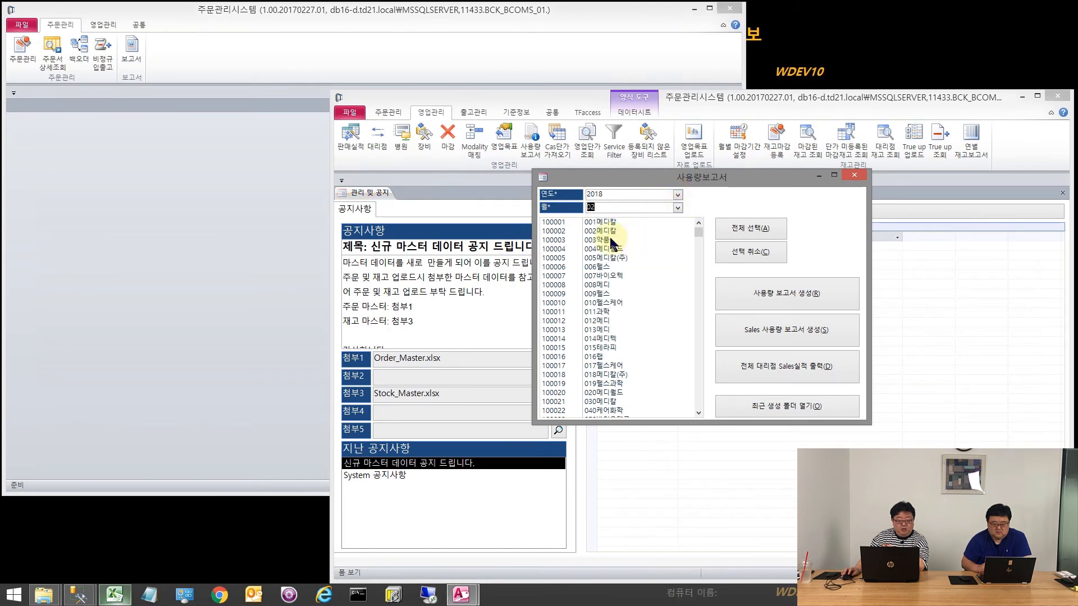
left_click(612, 233)
left_click_drag(644, 247, 607, 315)
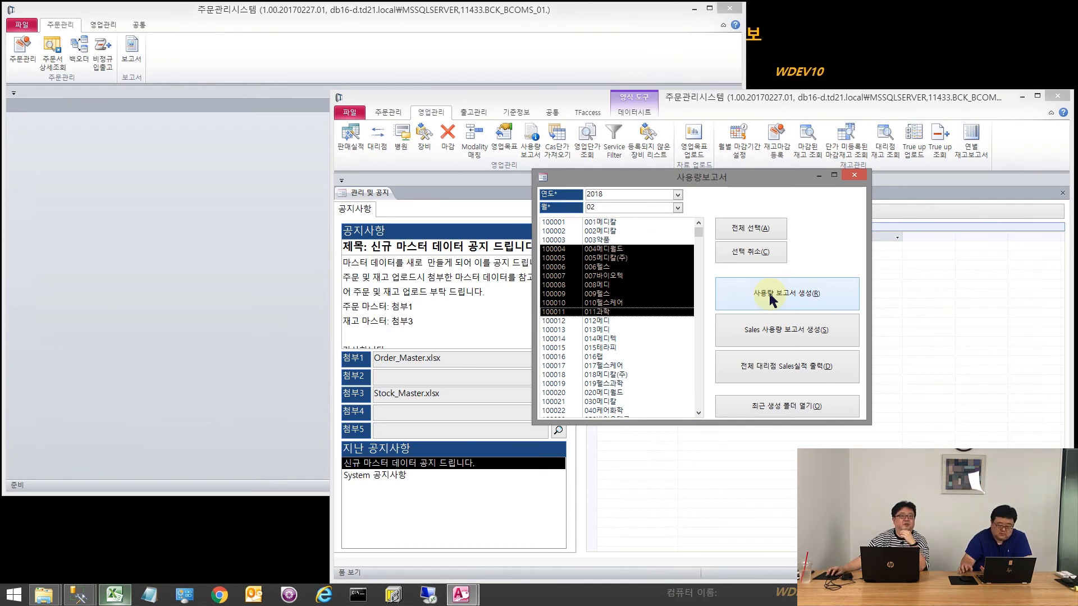
- Switch to 02_사용량보고서.xlsx in Excel and review the YTD summary tables and the Sell-Through (Cons) vs Actual (Cons) chart
left_click(114, 595)
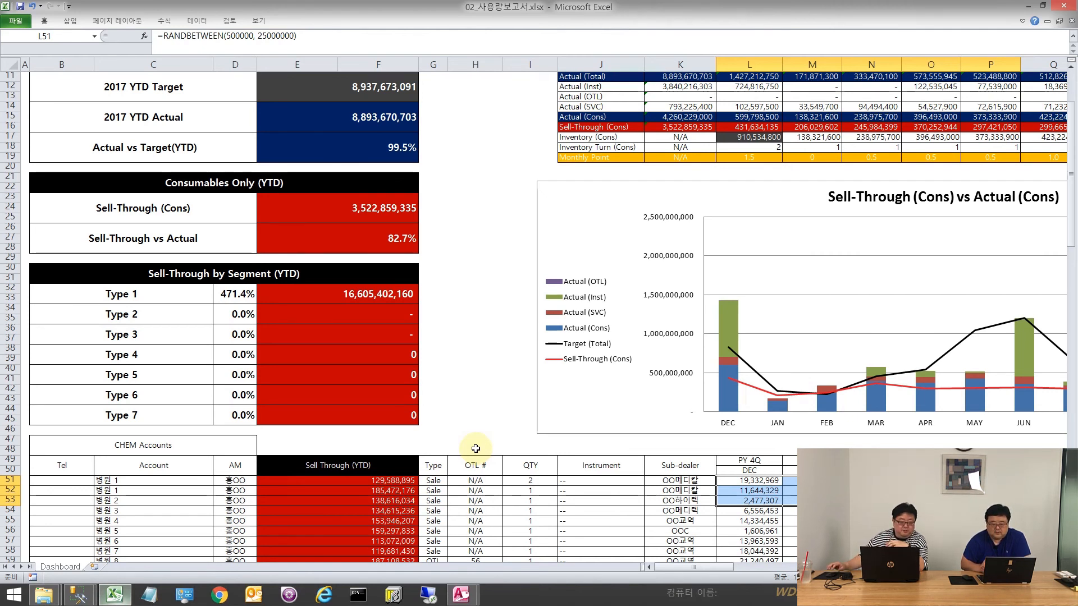
scroll(789, 280, "up", 2)
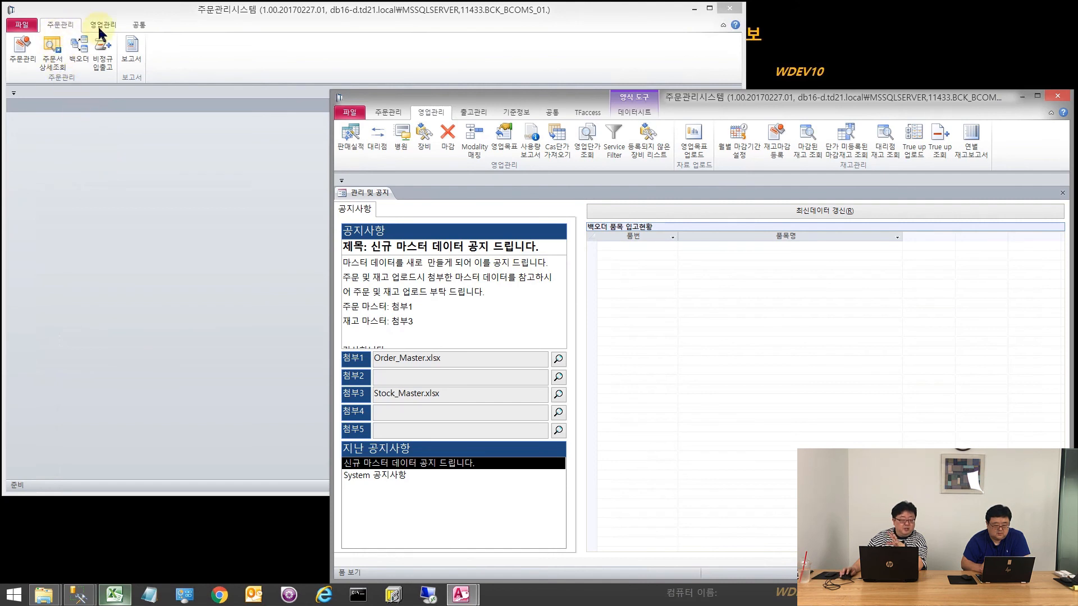
- Open the notices (공지사항) form in the dealer's order management window and read the new master data notice text
left_click(139, 27)
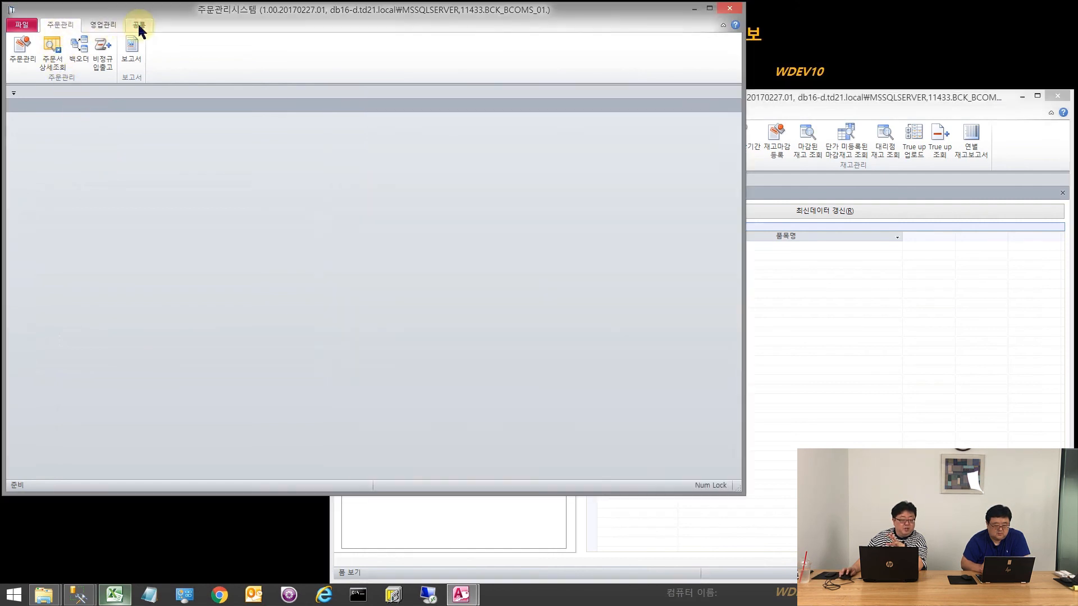
left_click(139, 27)
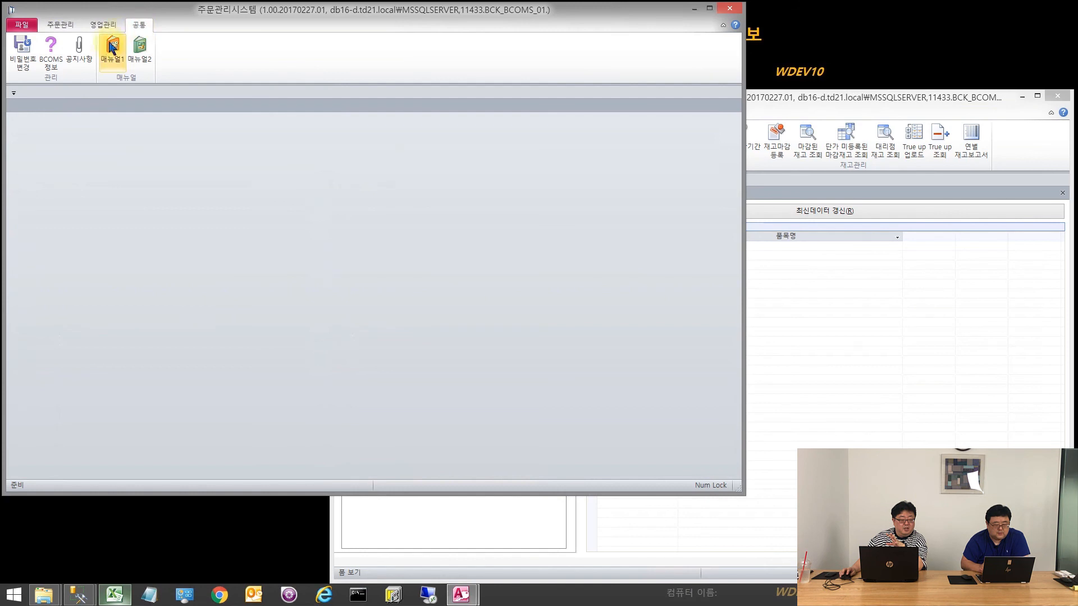
left_click(82, 56)
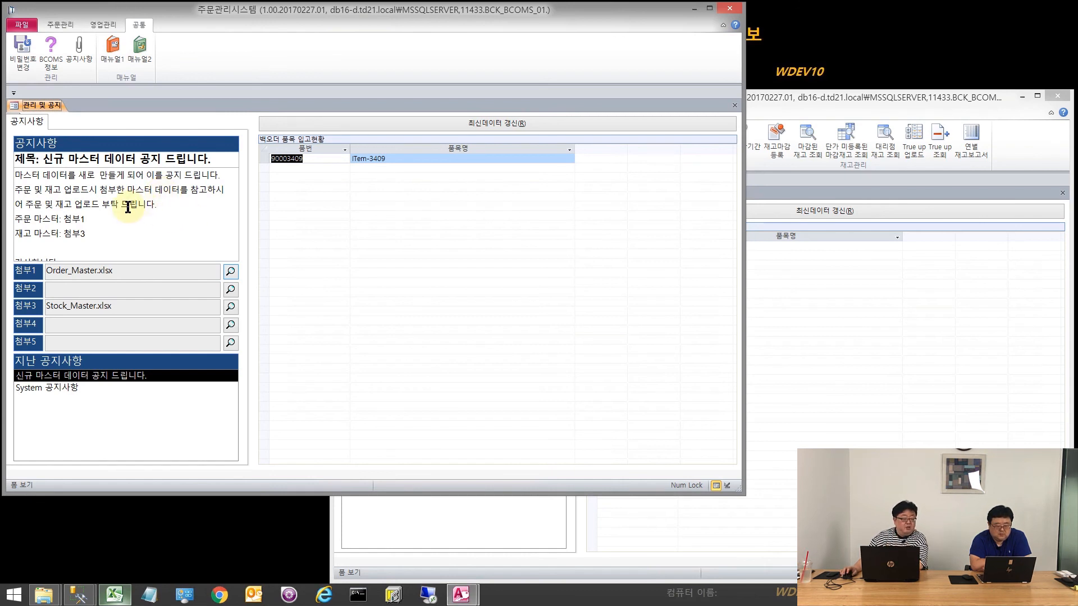
left_click_drag(49, 157, 118, 205)
left_click(120, 223)
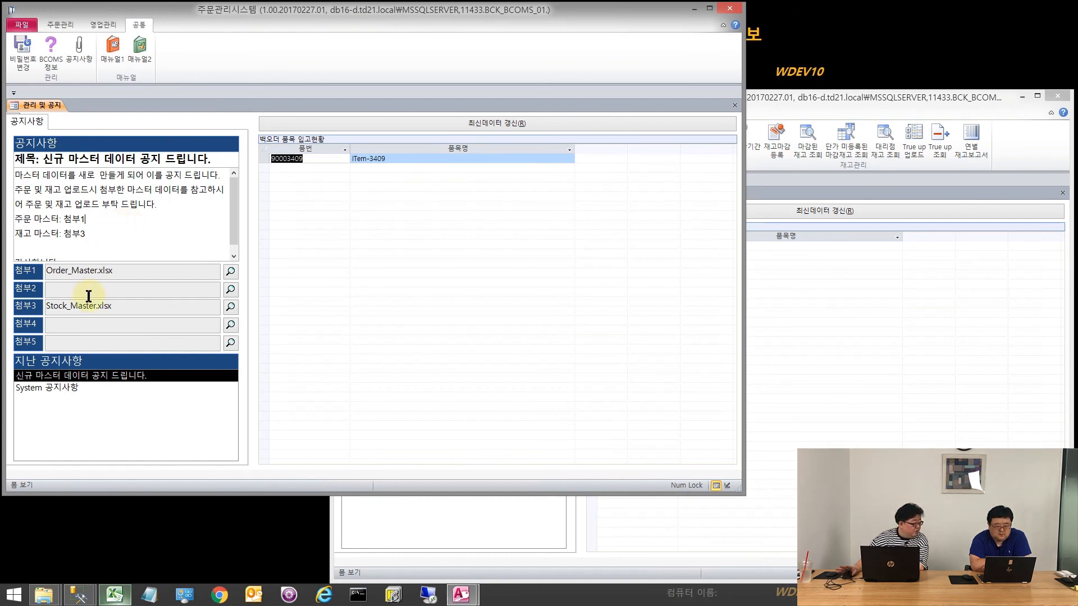
- View the past System 공지사항 notice with its attachments, return to the new master data notice, and check the backorder receipt list
left_click(59, 389)
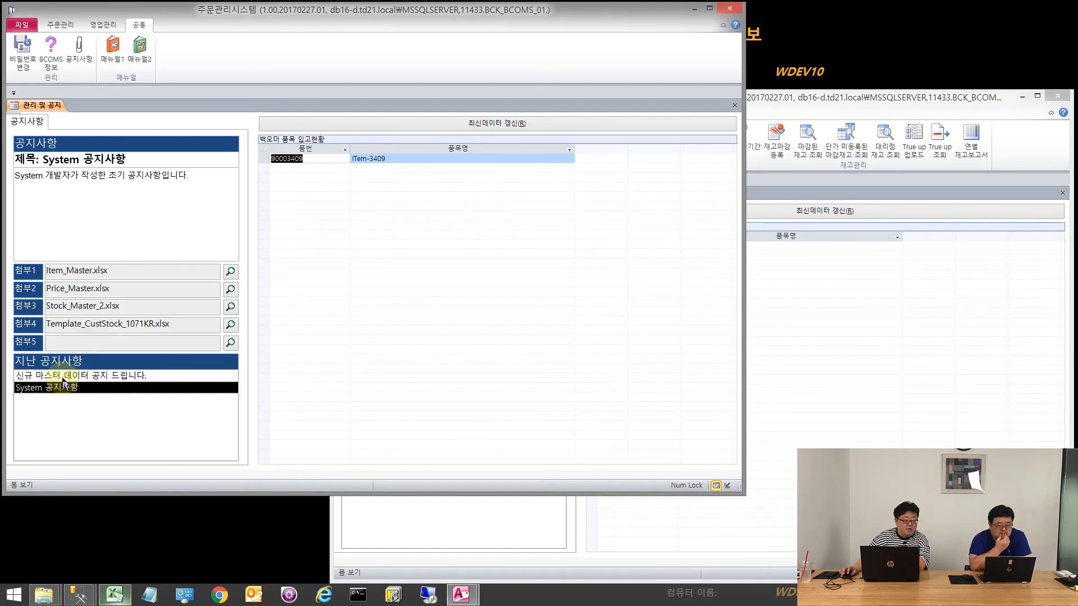
left_click(63, 379)
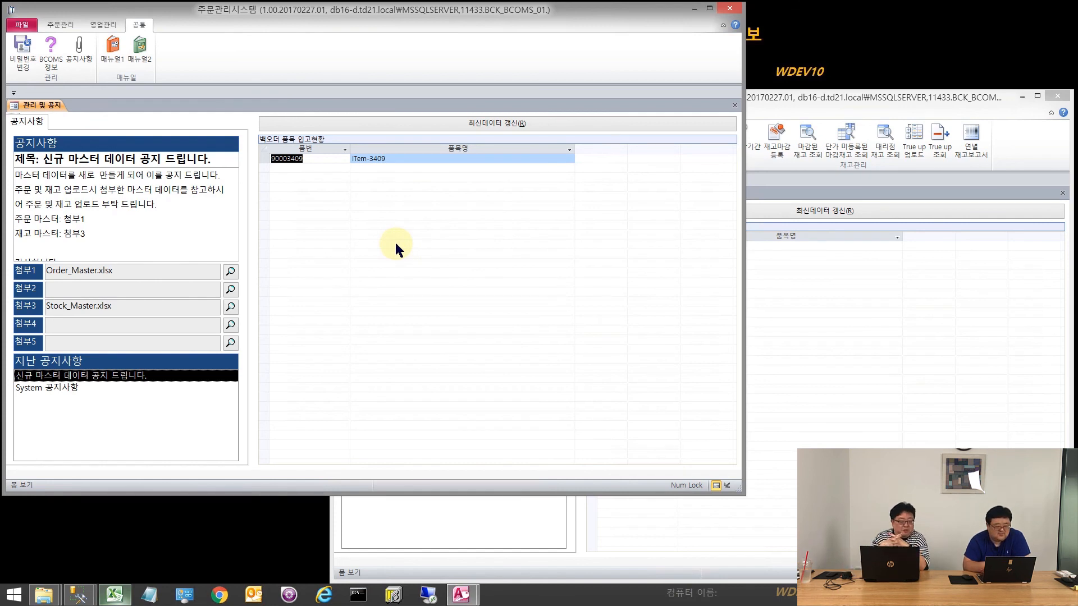
left_click(309, 223)
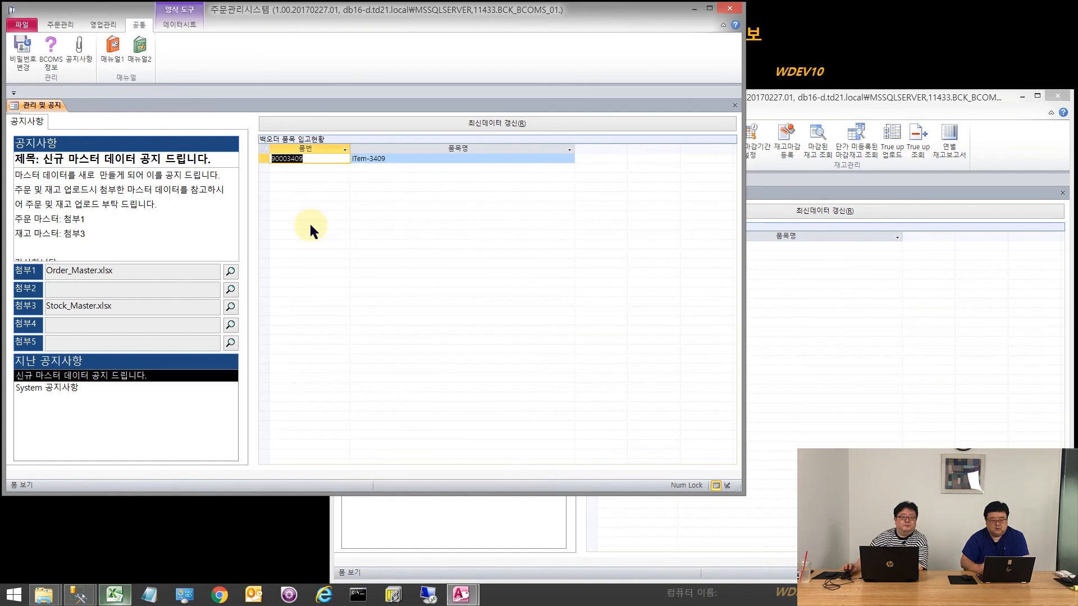